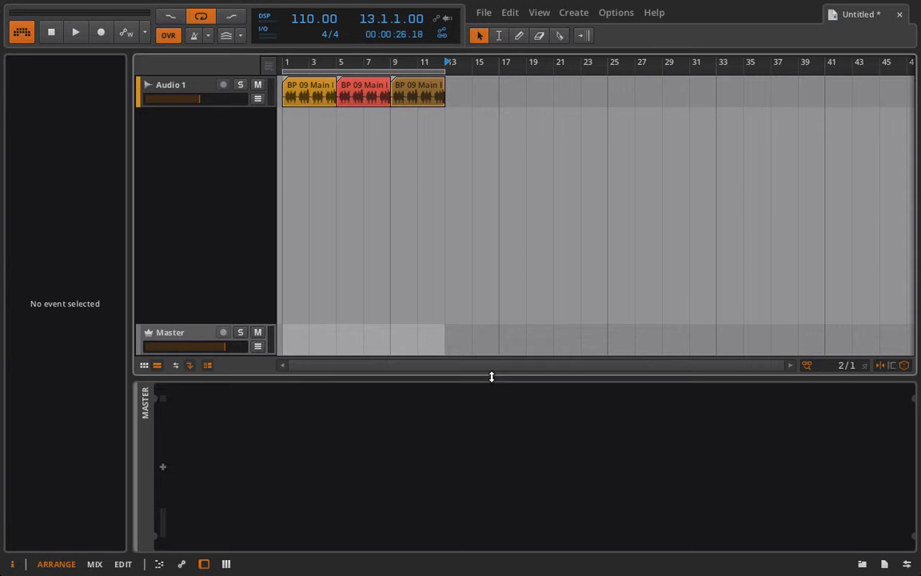
Step: Open the device list from the + slot on the Master track's chain
{"action": "left_click", "coordinate": [163, 470]}
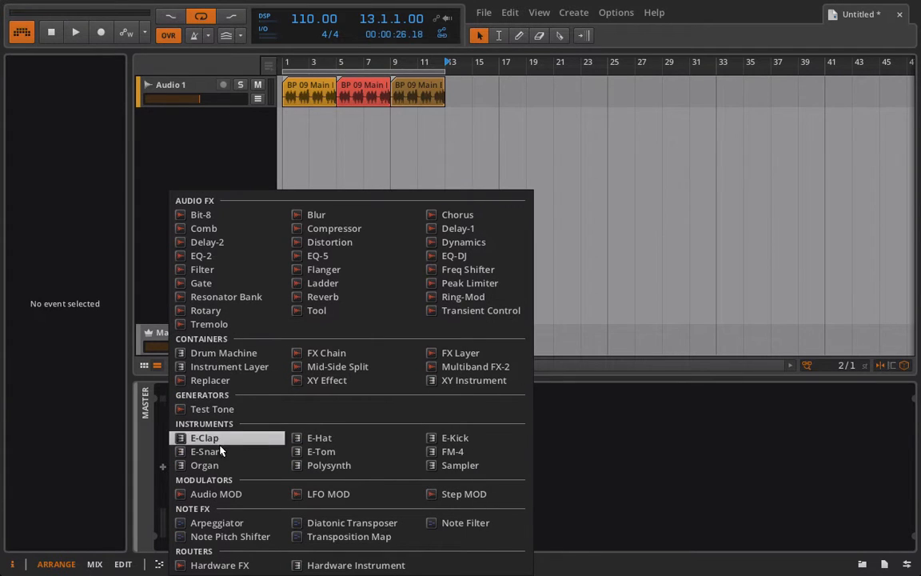
Step: Put a Step MOD (8 steps, 1/16) on the Master chain, then play and stop from bar 1
{"action": "left_click", "coordinate": [455, 496]}
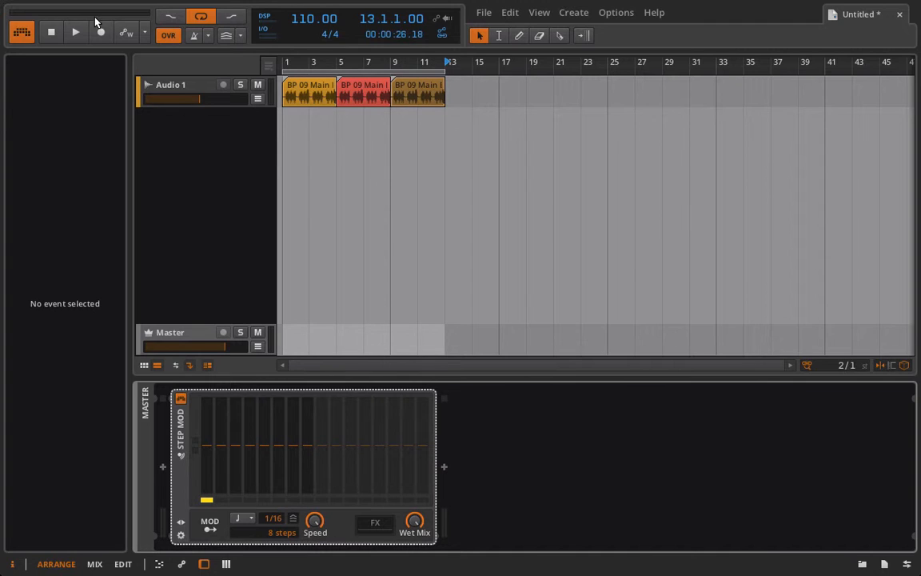
{"action": "key", "text": "Home"}
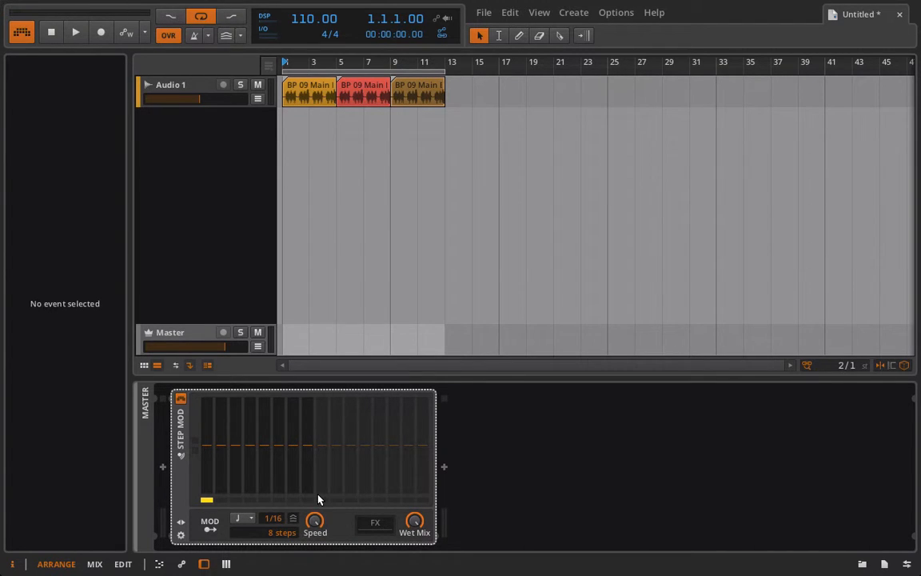
{"action": "key", "text": "space"}
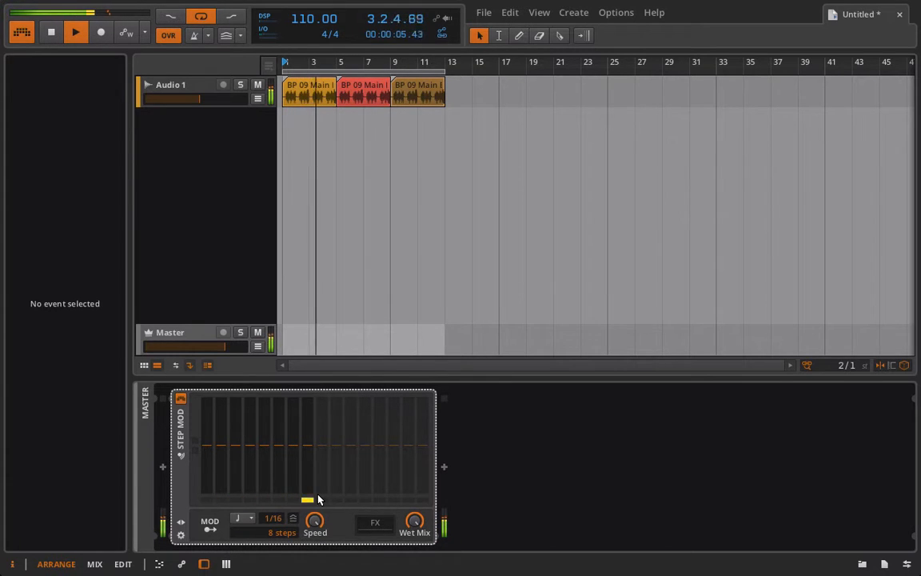
{"action": "key", "text": "space"}
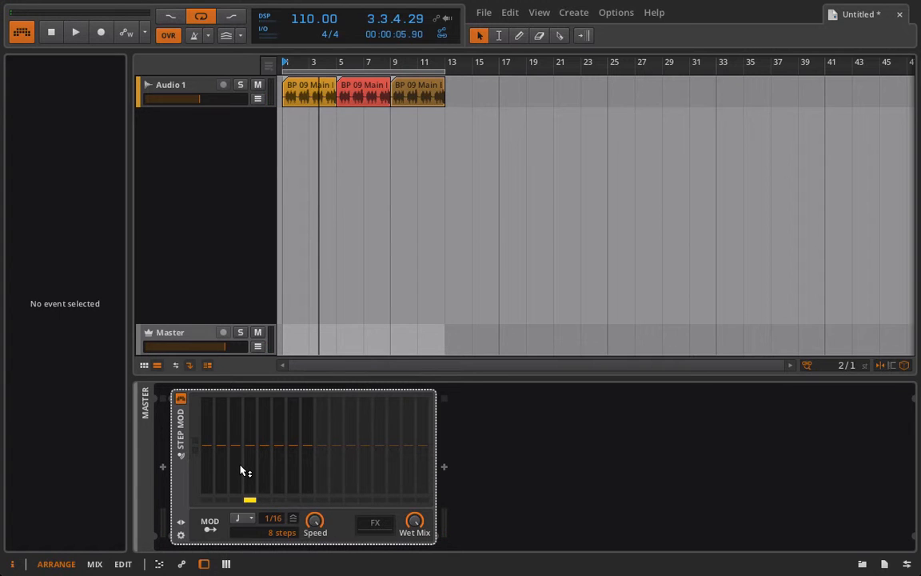
{"action": "left_click", "coordinate": [254, 518]}
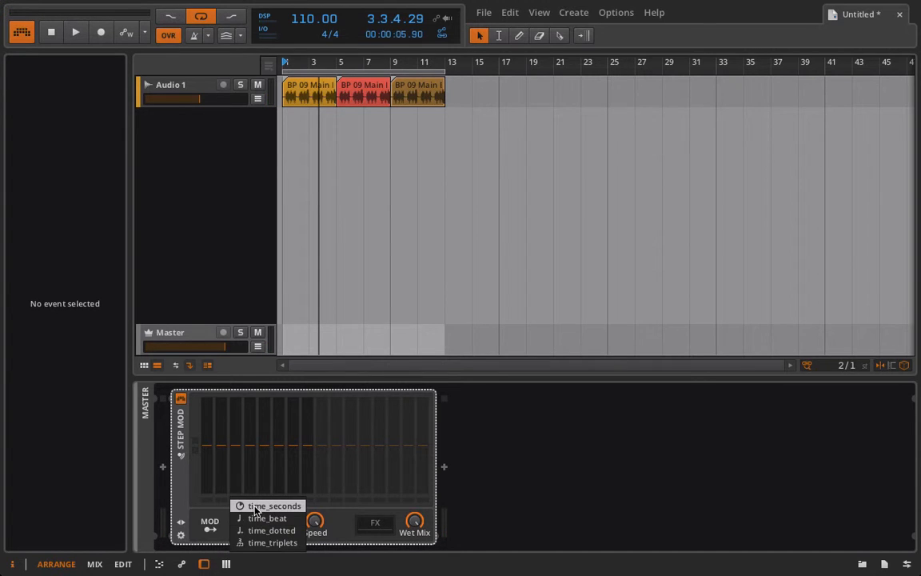
{"action": "left_click", "coordinate": [264, 506]}
{"action": "key", "text": "space"}
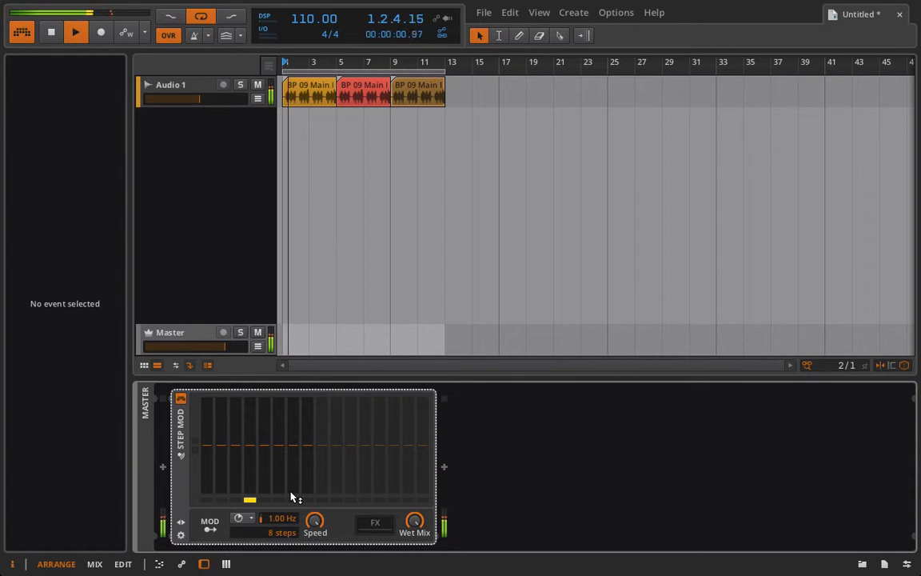
{"action": "left_click_drag", "start_coordinate": [284, 518], "coordinate": [284, 486]}
{"action": "key", "text": "space"}
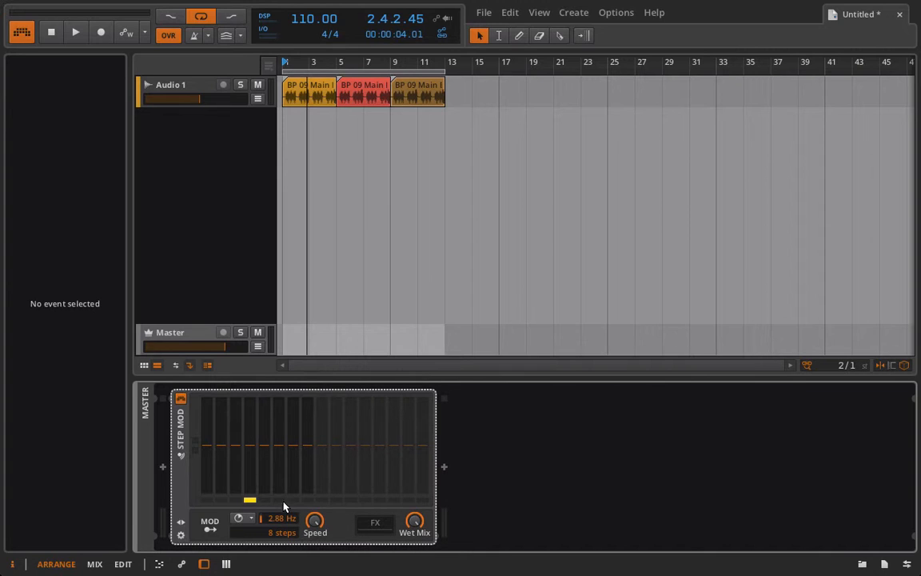
{"action": "left_click", "coordinate": [244, 519]}
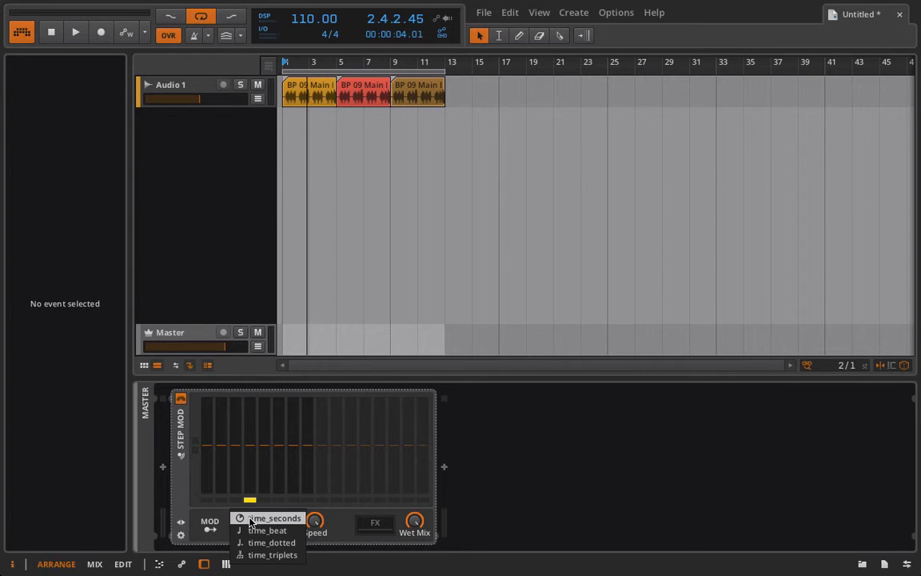
{"action": "left_click", "coordinate": [250, 519]}
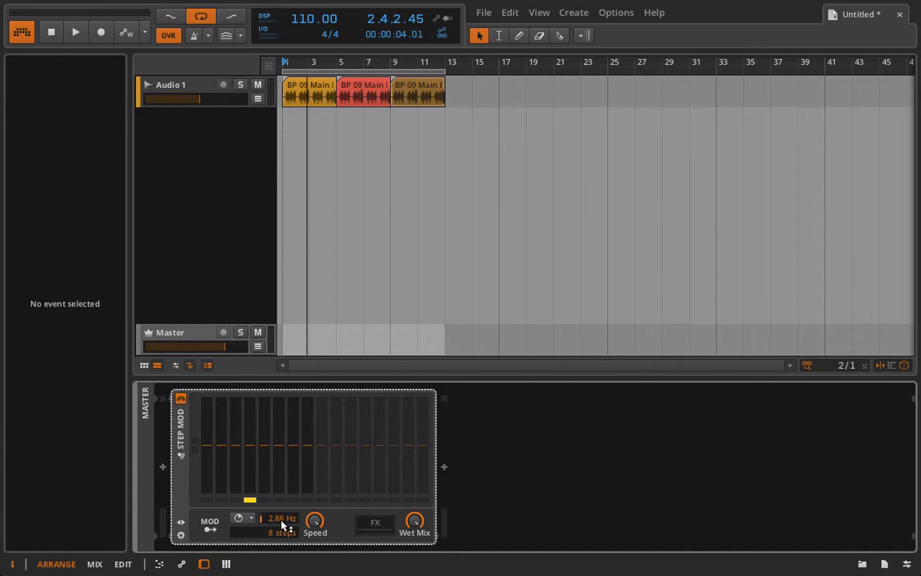
{"action": "left_click", "coordinate": [244, 519]}
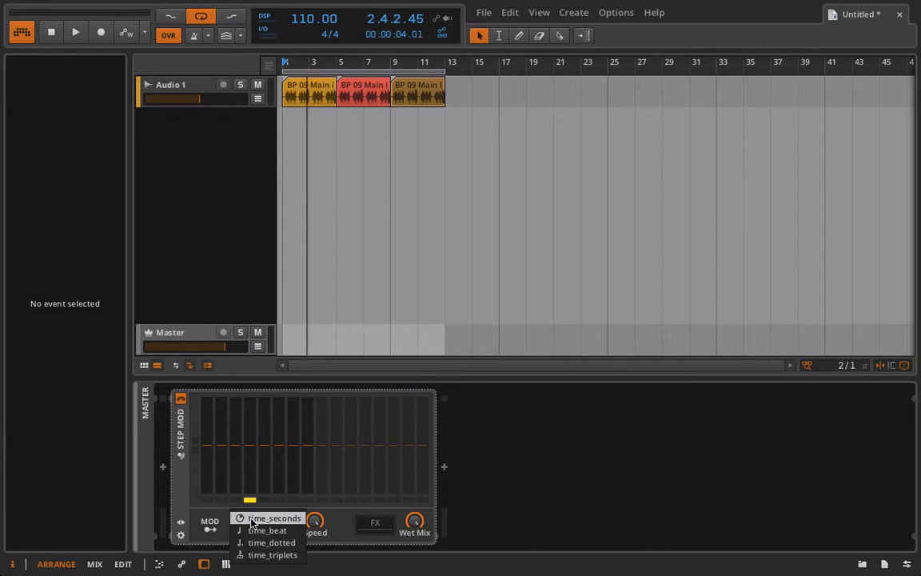
{"action": "left_click", "coordinate": [244, 531]}
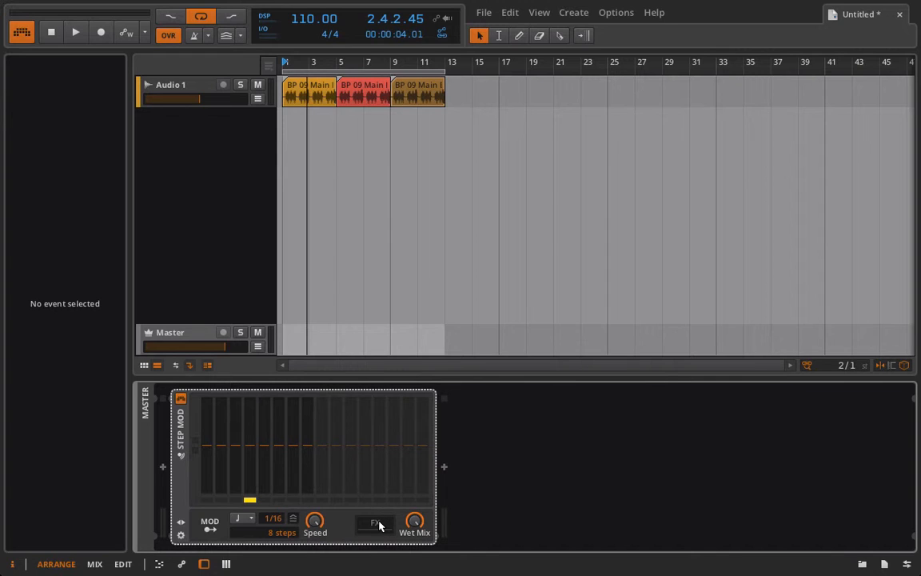
Step: Insert a Filter after Step MOD and, while playing, tune its cutoff into kHz with 34% resonance
{"action": "left_click", "coordinate": [444, 466]}
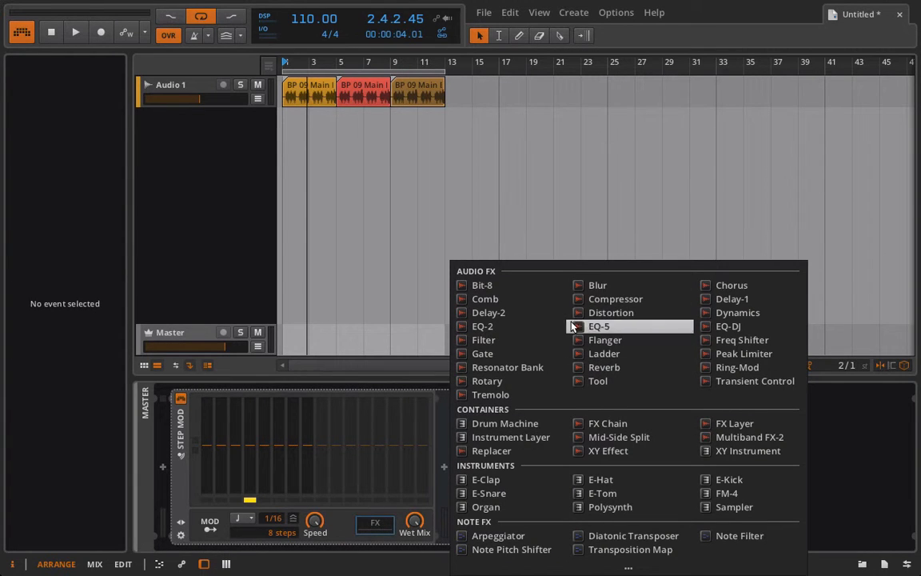
{"action": "left_click", "coordinate": [516, 341]}
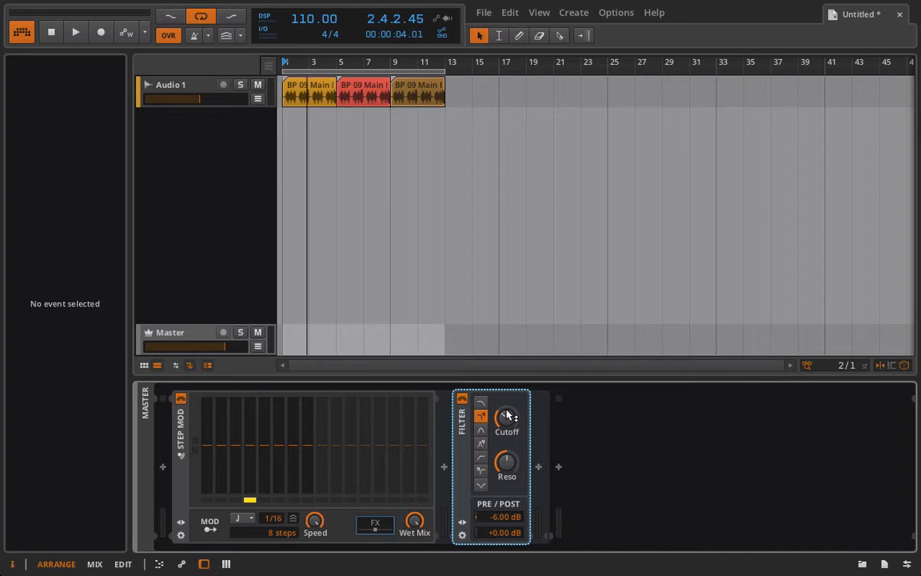
{"action": "key", "text": "space"}
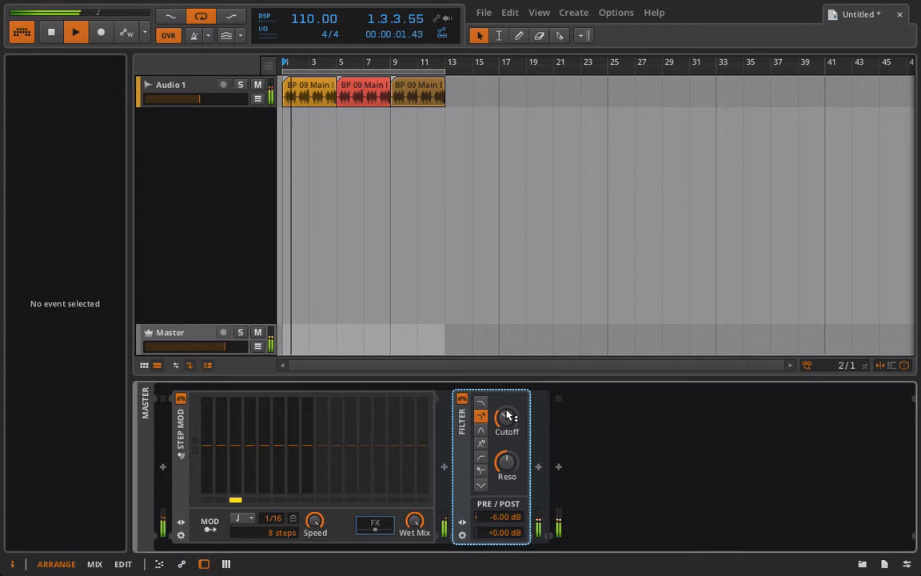
{"action": "left_click_drag", "start_coordinate": [508, 415], "coordinate": [508, 406]}
{"action": "left_click_drag", "start_coordinate": [508, 459], "coordinate": [508, 479]}
{"action": "mouse_move", "coordinate": [508, 417]}
{"action": "left_mouse_down"}
{"action": "mouse_move", "coordinate": [507, 394]}
{"action": "mouse_move", "coordinate": [507, 451]}
{"action": "mouse_move", "coordinate": [507, 403]}
{"action": "left_mouse_up"}
Step: Switch the Filter to band-pass with pre gain 0 dB, and cut Step MOD to 1 step
{"action": "left_click", "coordinate": [482, 431]}
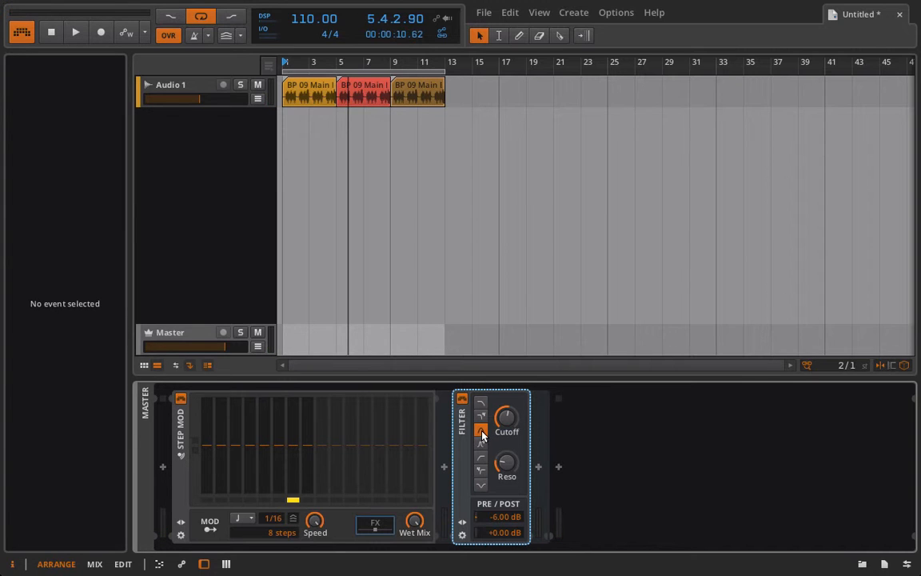
{"action": "double_click", "coordinate": [500, 517]}
{"action": "type", "text": "0"}
{"action": "key", "text": "Return"}
{"action": "left_click_drag", "start_coordinate": [275, 532], "coordinate": [275, 559]}
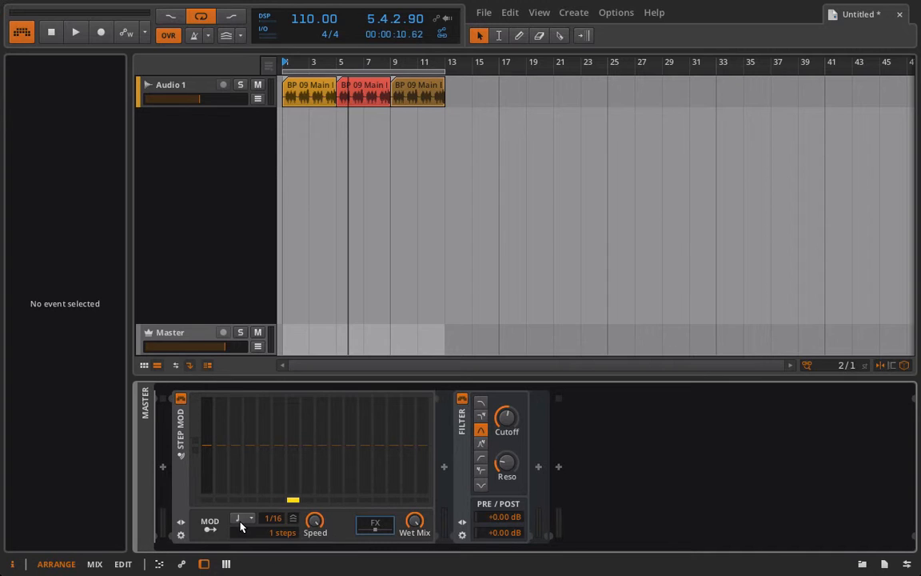
Step: Set the Step MOD back to 8 steps with a 1/4 timebase
{"action": "left_click", "coordinate": [207, 524]}
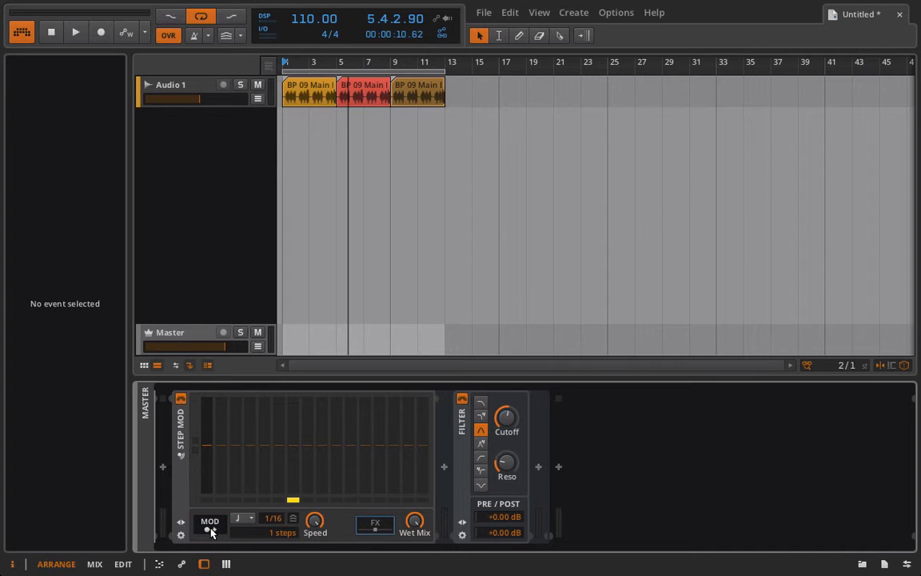
{"action": "mouse_move", "coordinate": [276, 534]}
{"action": "left_mouse_down"}
{"action": "mouse_move", "coordinate": [277, 495]}
{"action": "mouse_move", "coordinate": [276, 539]}
{"action": "left_mouse_up"}
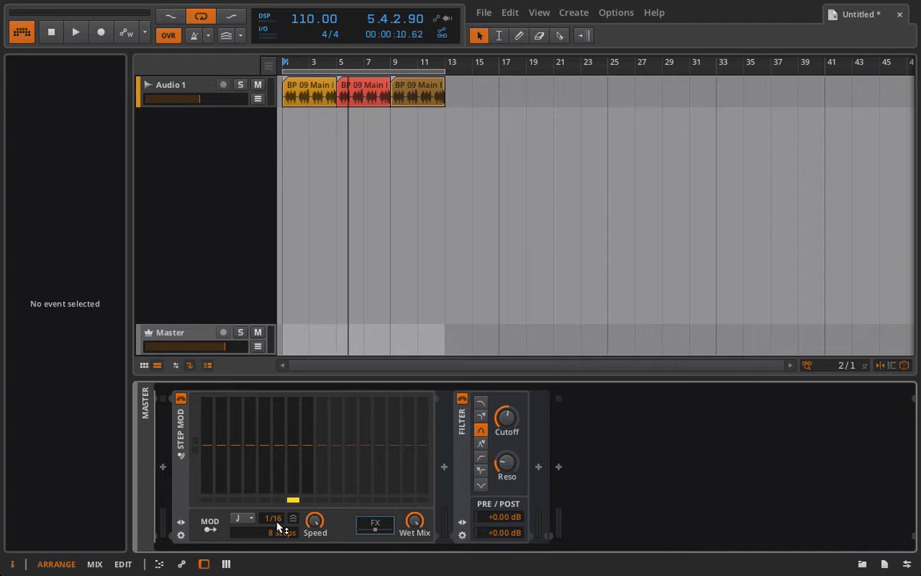
{"action": "mouse_move", "coordinate": [274, 518]}
{"action": "left_mouse_down"}
{"action": "mouse_move", "coordinate": [274, 510]}
{"action": "mouse_move", "coordinate": [278, 525]}
{"action": "left_mouse_up"}
{"action": "left_click", "coordinate": [194, 37]}
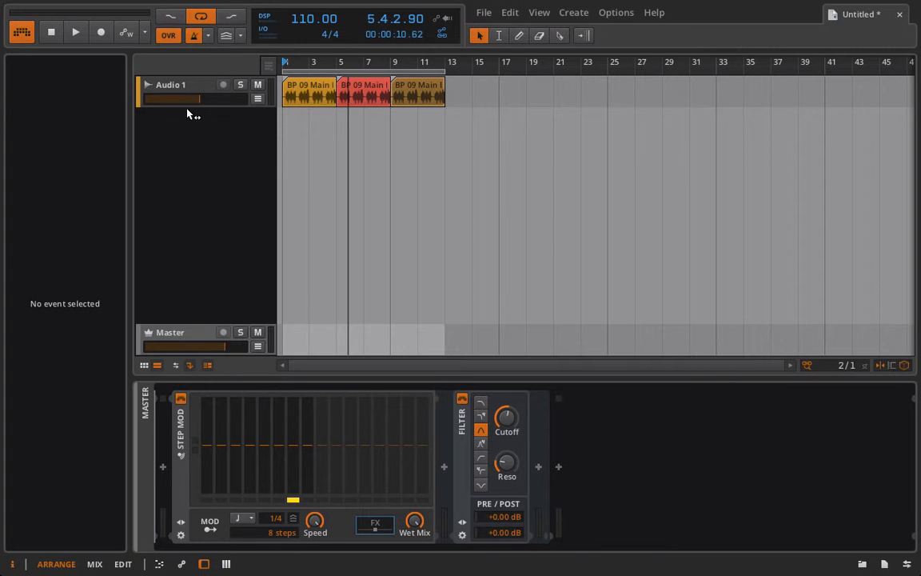
Step: Play and stop the track, then open the 'BP 09 Main Bass Layer 1' clip in the audio editor
{"action": "key", "text": "space"}
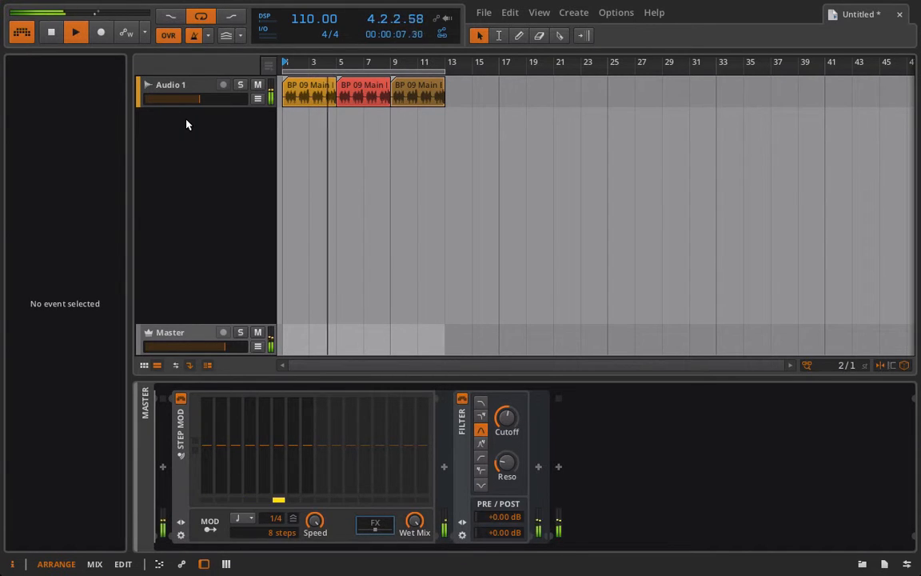
{"action": "key", "text": "space"}
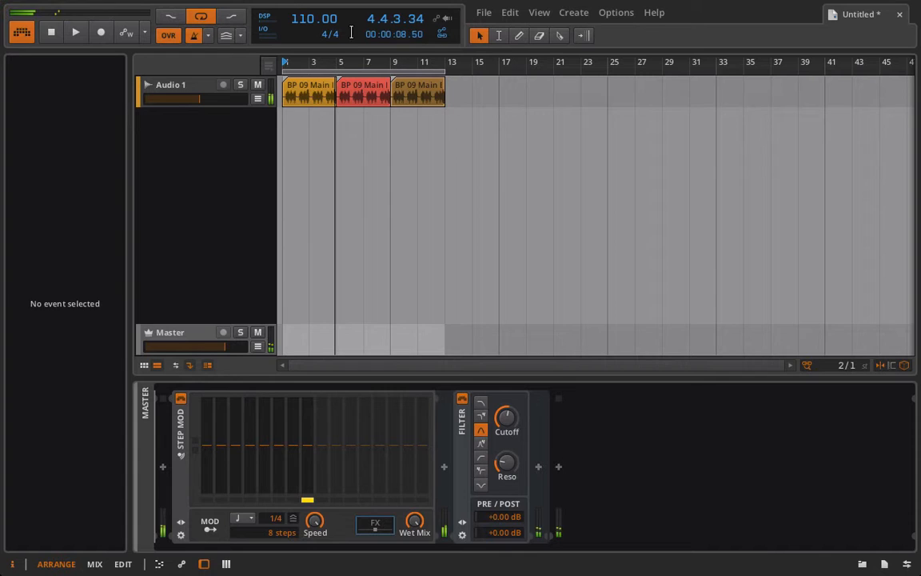
{"action": "double_click", "coordinate": [303, 104]}
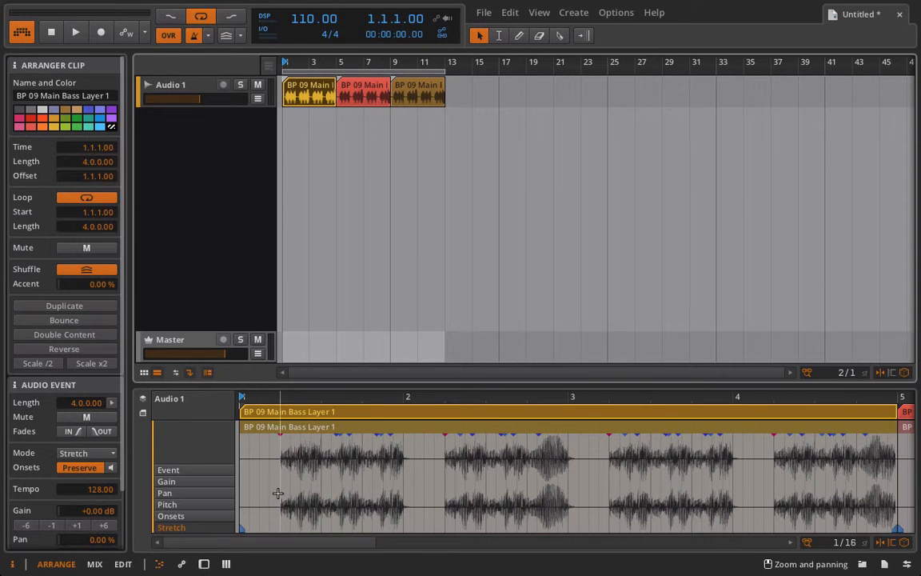
Step: Move the Step MOD device from the Master chain onto the Audio 1 track
{"action": "left_click", "coordinate": [176, 86]}
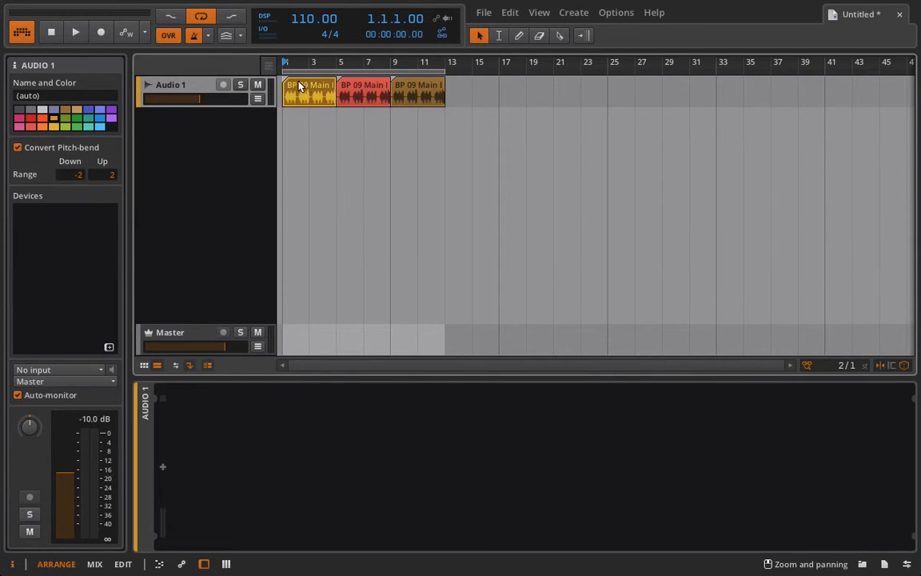
{"action": "left_click", "coordinate": [300, 86]}
{"action": "left_click", "coordinate": [212, 88]}
{"action": "left_click", "coordinate": [181, 335]}
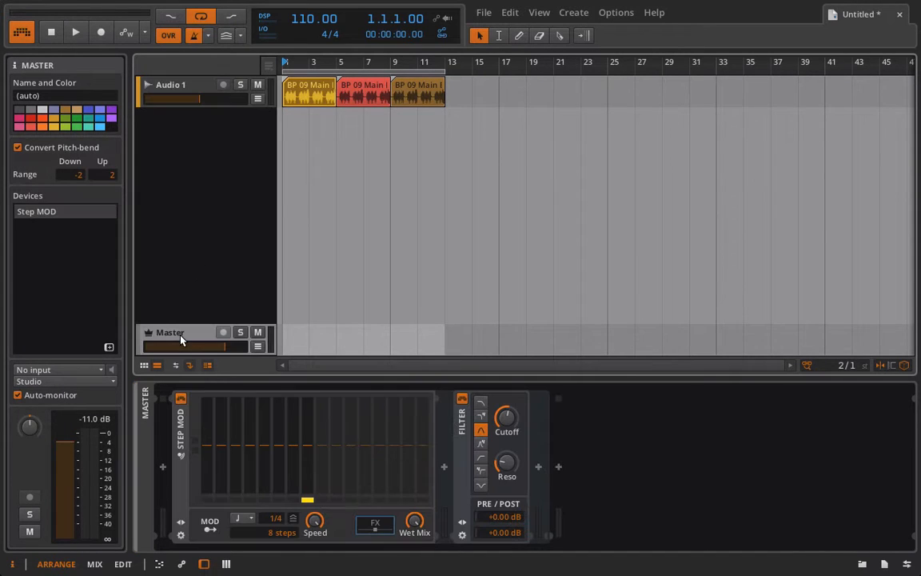
{"action": "left_click_drag", "start_coordinate": [181, 430], "coordinate": [174, 80]}
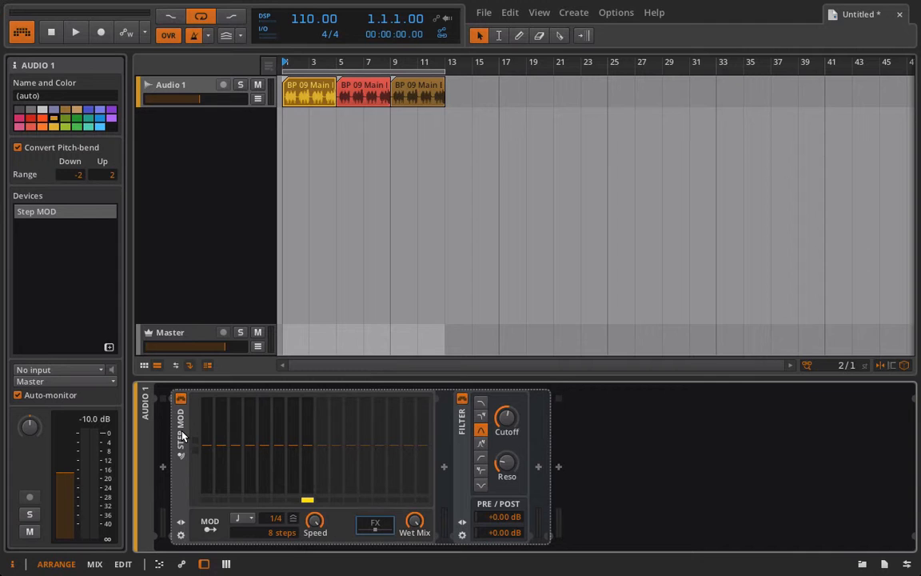
{"action": "left_click", "coordinate": [179, 331]}
{"action": "left_click", "coordinate": [179, 84]}
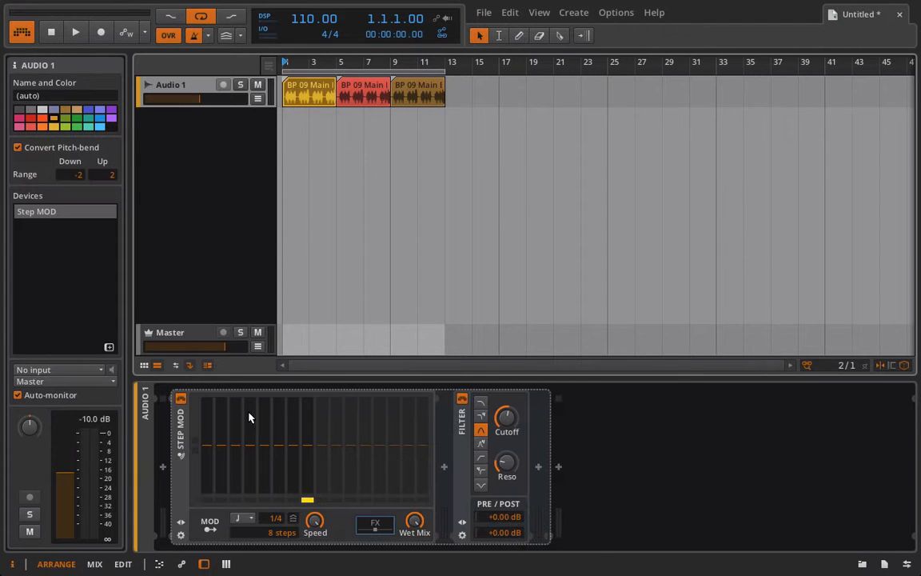
Step: Toggle Step MOD timing to seconds and back to beat-synced, then show the shuffle/accent groove settings
{"action": "left_click", "coordinate": [242, 518]}
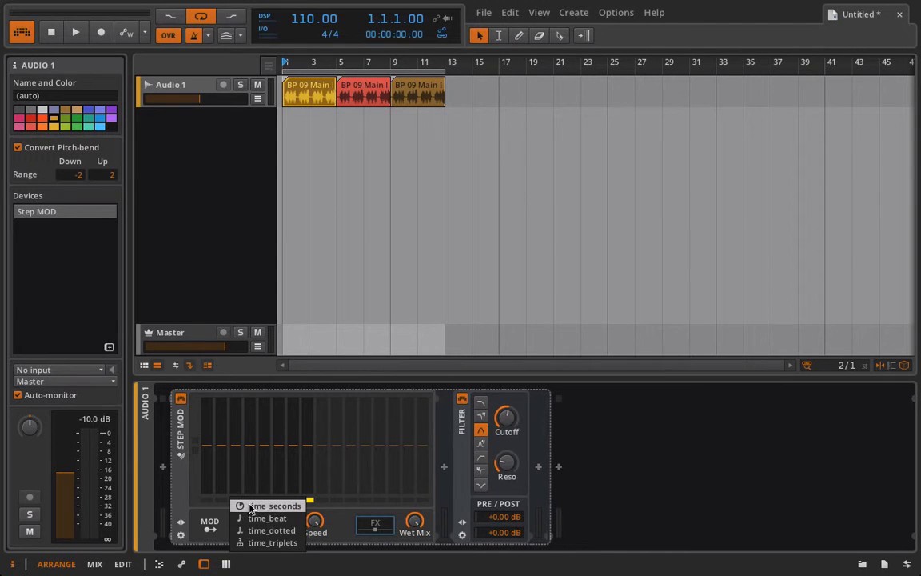
{"action": "left_click", "coordinate": [250, 506]}
{"action": "key", "text": "space"}
{"action": "left_click", "coordinate": [242, 518]}
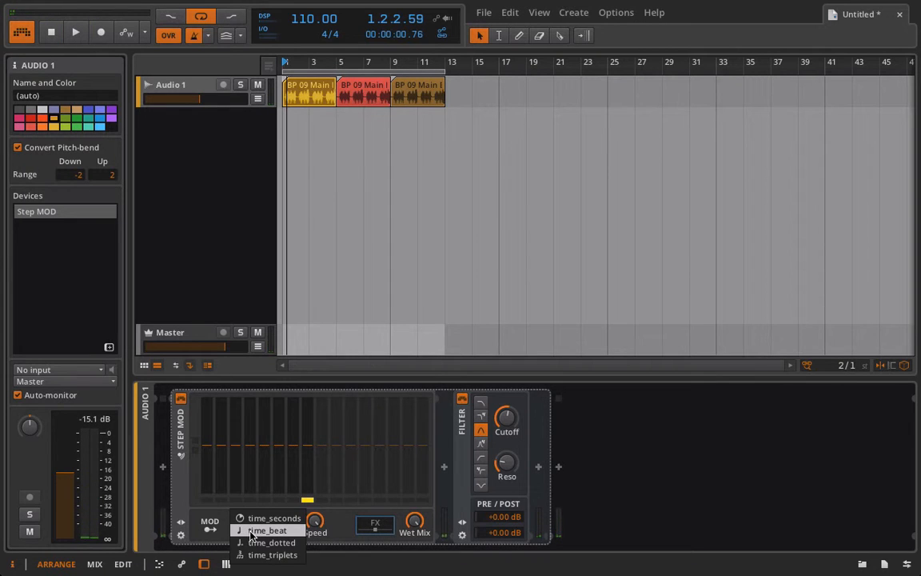
{"action": "left_click", "coordinate": [250, 531]}
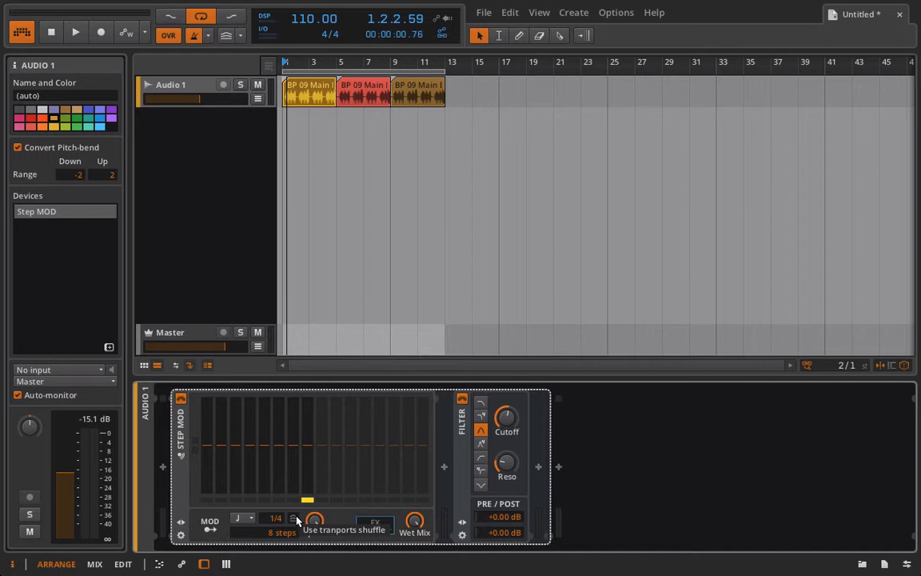
{"action": "left_click", "coordinate": [241, 37]}
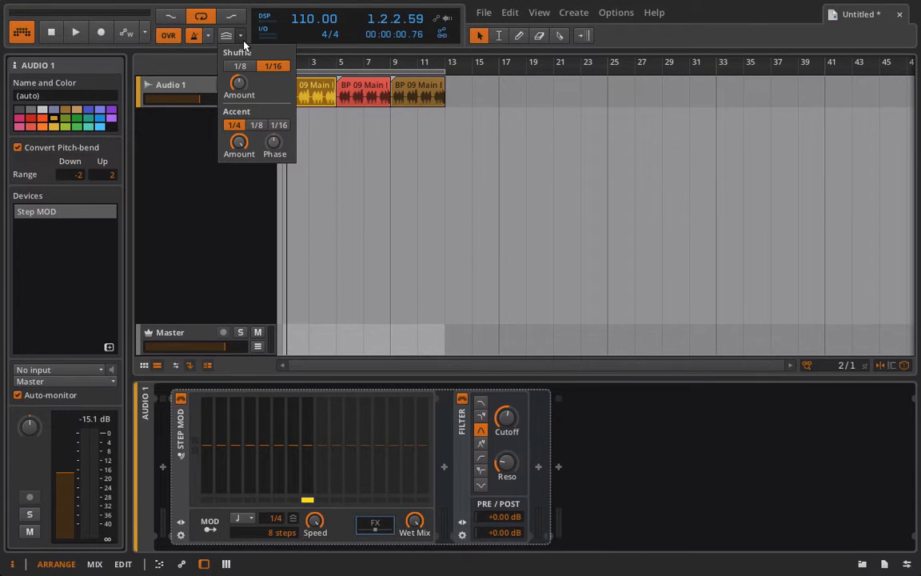
Step: Close the Shuffle/Accent groove popup to reveal Audio 1's Step MOD and Filter chain
{"action": "left_click", "coordinate": [243, 41]}
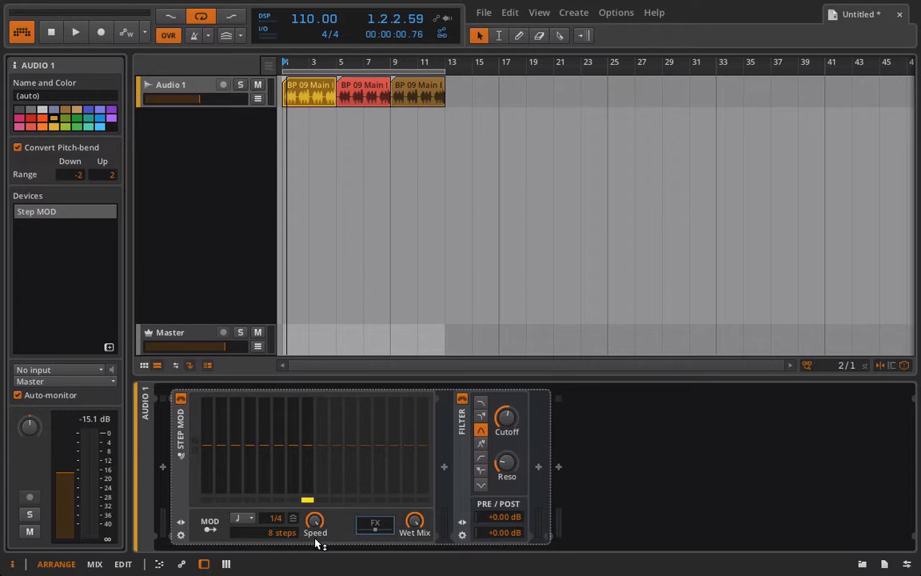
Step: Raise the Filter cutoff to 11.1 kHz and map the Step MOD onto it
{"action": "left_click", "coordinate": [209, 524]}
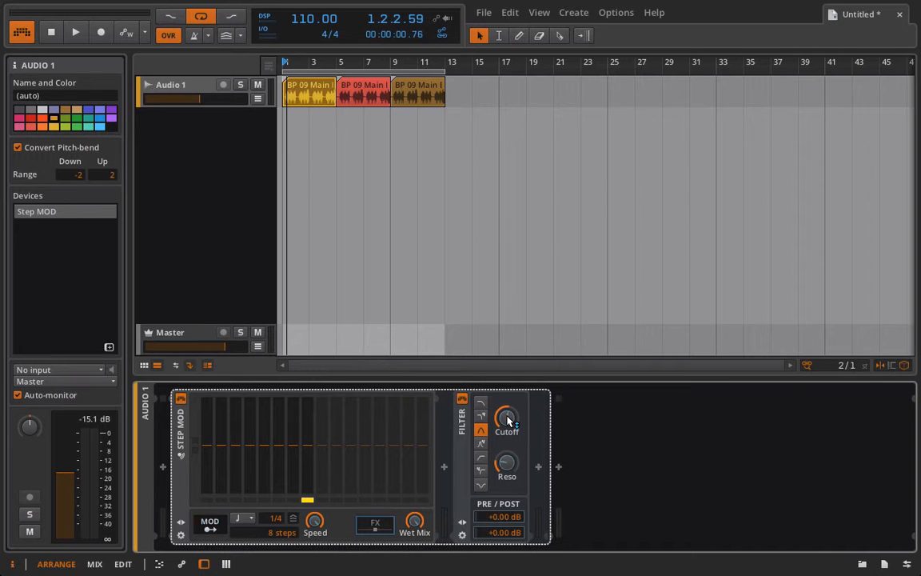
{"action": "left_click", "coordinate": [218, 522]}
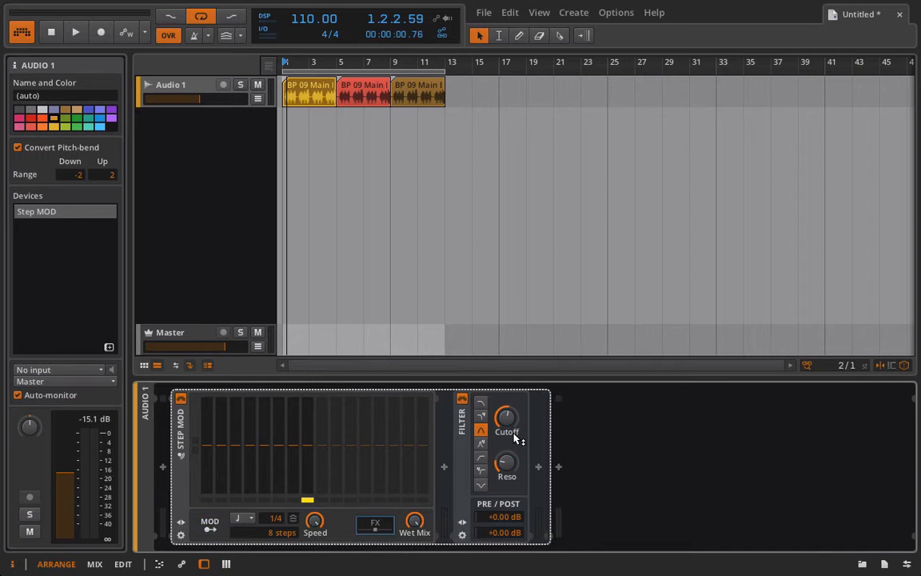
{"action": "left_click_drag", "start_coordinate": [507, 420], "coordinate": [506, 375]}
{"action": "left_click", "coordinate": [209, 522]}
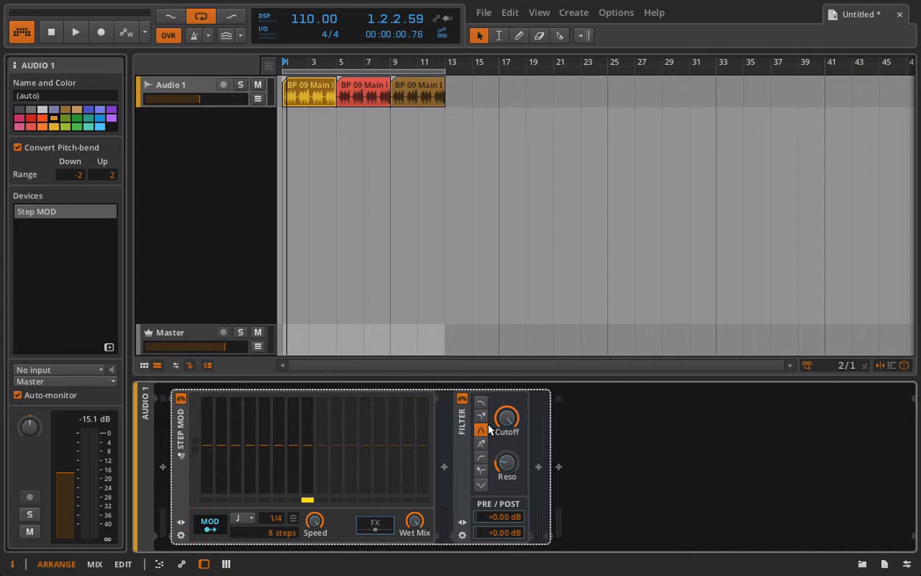
{"action": "left_click_drag", "start_coordinate": [506, 418], "coordinate": [507, 456]}
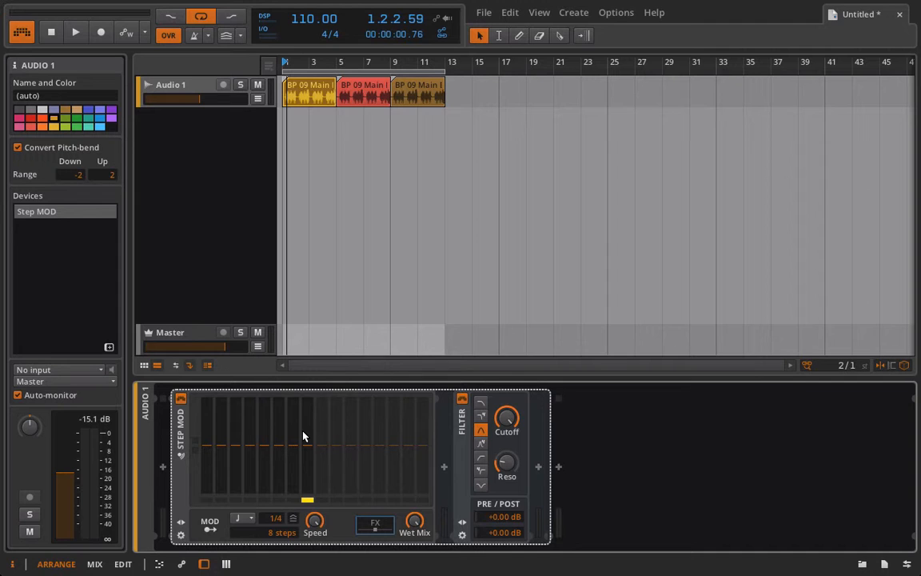
Step: Play the track, switch the Filter to its first (low-pass) mode, then stop
{"action": "key", "text": "space"}
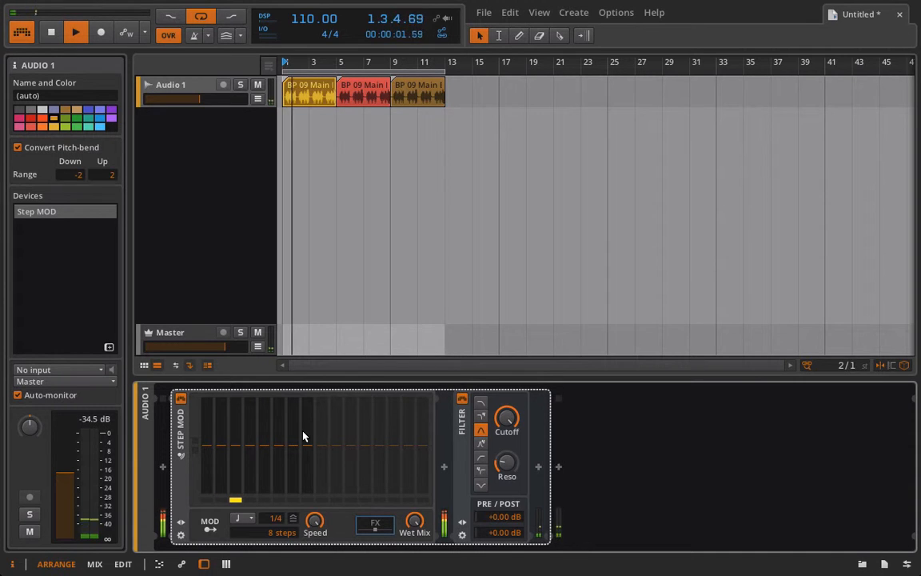
{"action": "left_click", "coordinate": [481, 403]}
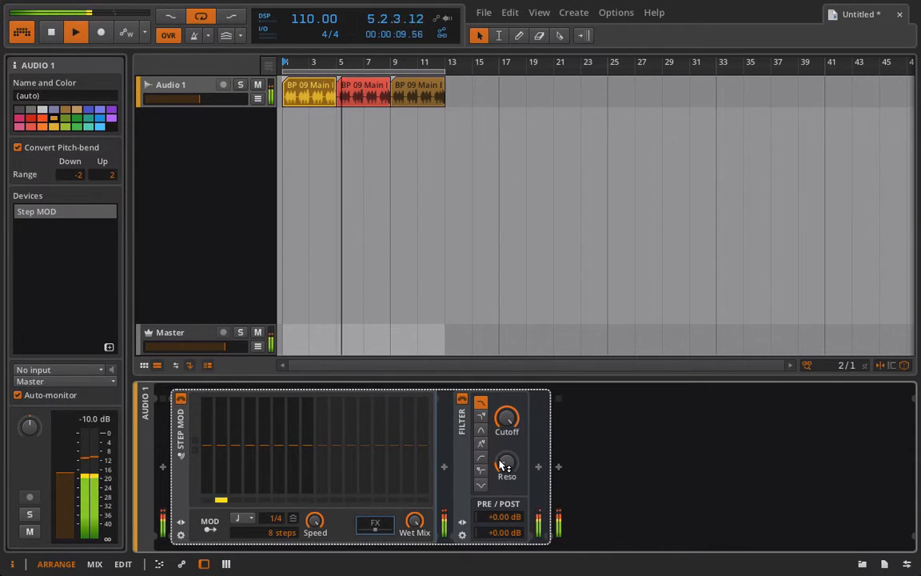
{"action": "key", "text": "space"}
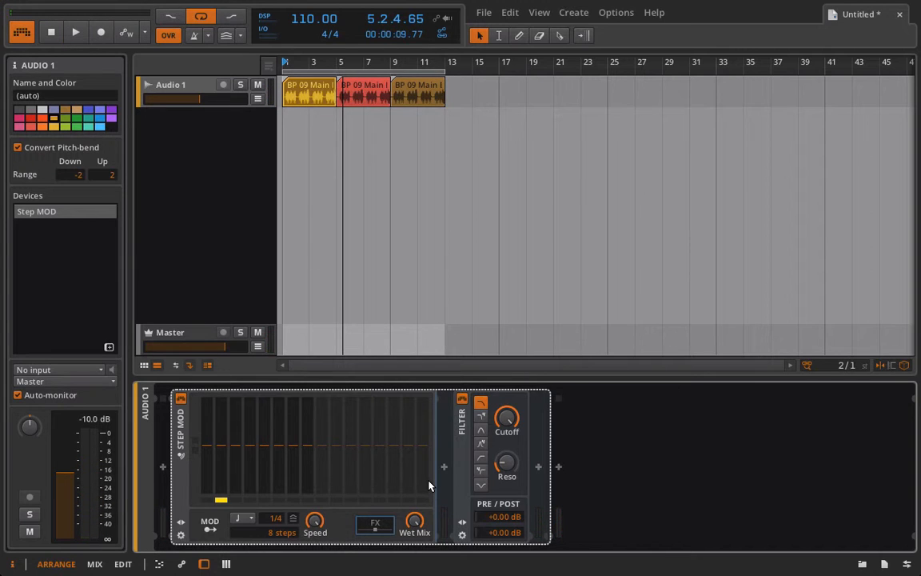
Step: Raise Step MOD step 2 to near full height and reset step 3 to zero
{"action": "left_click", "coordinate": [223, 449]}
{"action": "left_click_drag", "start_coordinate": [224, 445], "coordinate": [222, 401]}
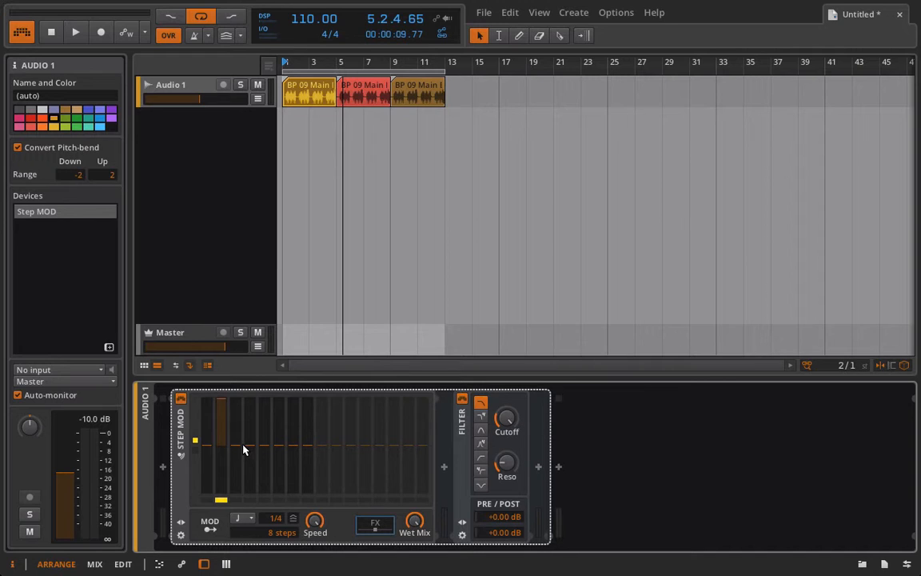
{"action": "mouse_move", "coordinate": [237, 446]}
{"action": "left_mouse_down"}
{"action": "mouse_move", "coordinate": [237, 487]}
{"action": "mouse_move", "coordinate": [237, 445]}
{"action": "left_mouse_up"}
{"action": "key", "text": "space"}
{"action": "left_click", "coordinate": [237, 448]}
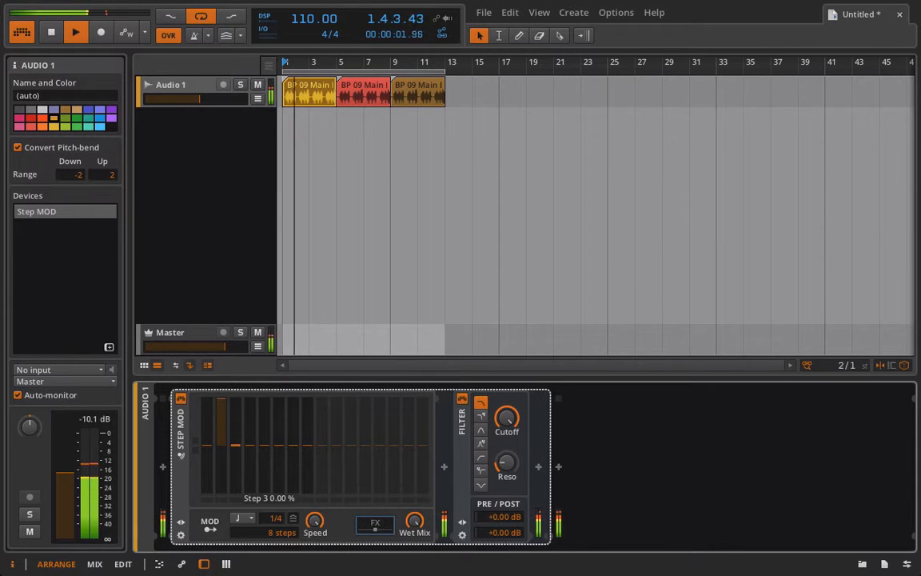
{"action": "left_click_drag", "start_coordinate": [237, 448], "coordinate": [237, 493]}
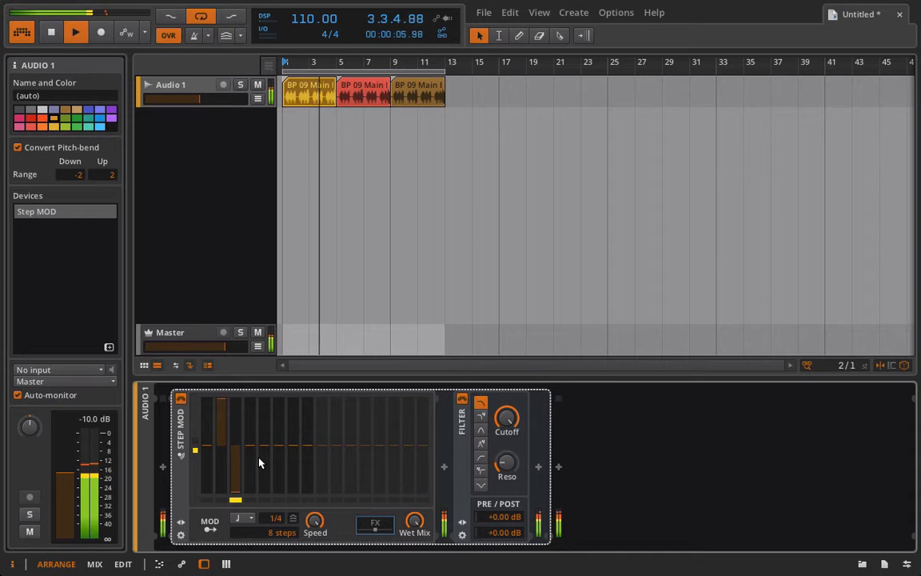
{"action": "key", "text": "space"}
{"action": "double_click", "coordinate": [236, 486]}
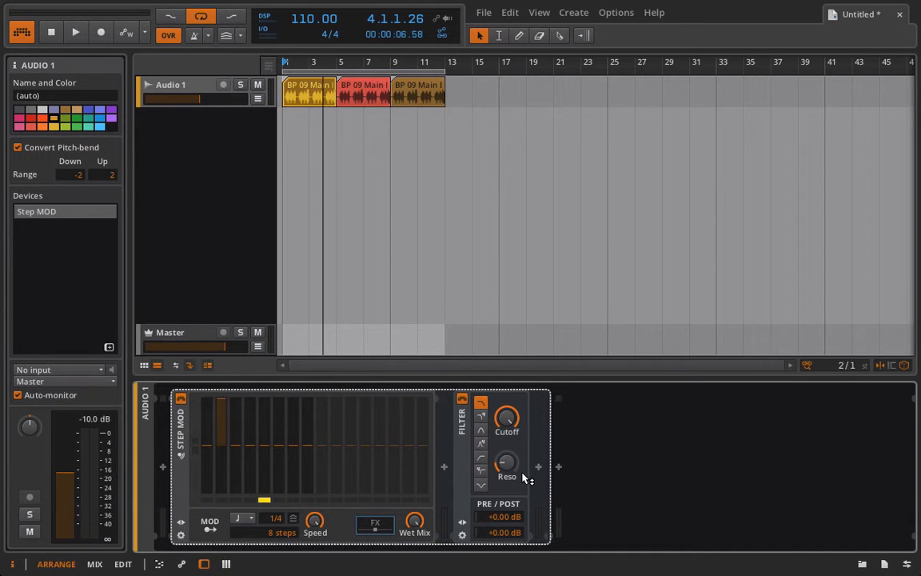
Step: Turn the cutoff to 19.9 kHz, drop steps 4 and 5 below zero, and audition
{"action": "left_click_drag", "start_coordinate": [509, 420], "coordinate": [509, 422]}
{"action": "mouse_move", "coordinate": [251, 447]}
{"action": "left_mouse_down"}
{"action": "mouse_move", "coordinate": [251, 469]}
{"action": "mouse_move", "coordinate": [265, 448]}
{"action": "mouse_move", "coordinate": [282, 482]}
{"action": "mouse_move", "coordinate": [304, 485]}
{"action": "mouse_move", "coordinate": [310, 466]}
{"action": "left_mouse_up"}
{"action": "key", "text": "space"}
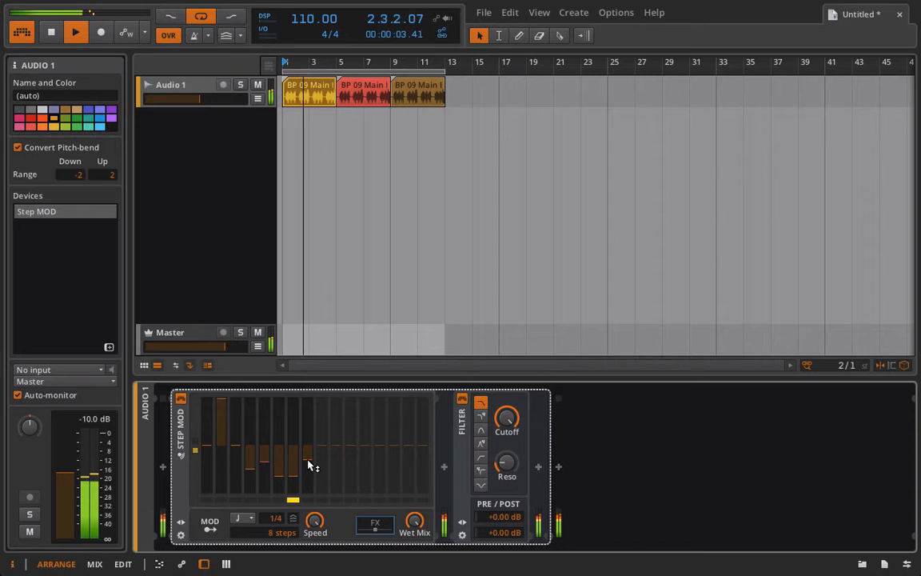
{"action": "key", "text": "space"}
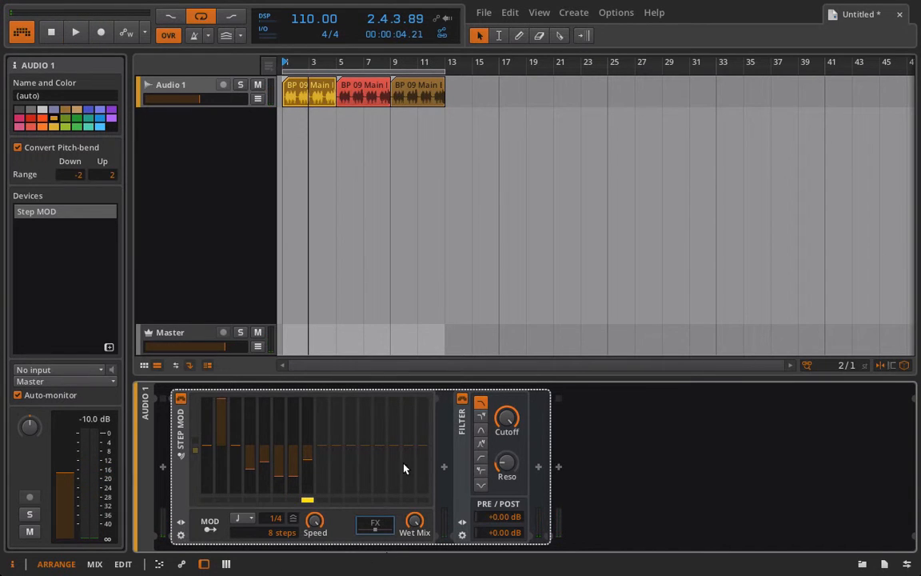
Step: Reset the Filter cutoff to default and re-map Step MOD onto it at about +95 depth
{"action": "right_click", "coordinate": [508, 431]}
{"action": "left_click", "coordinate": [524, 475]}
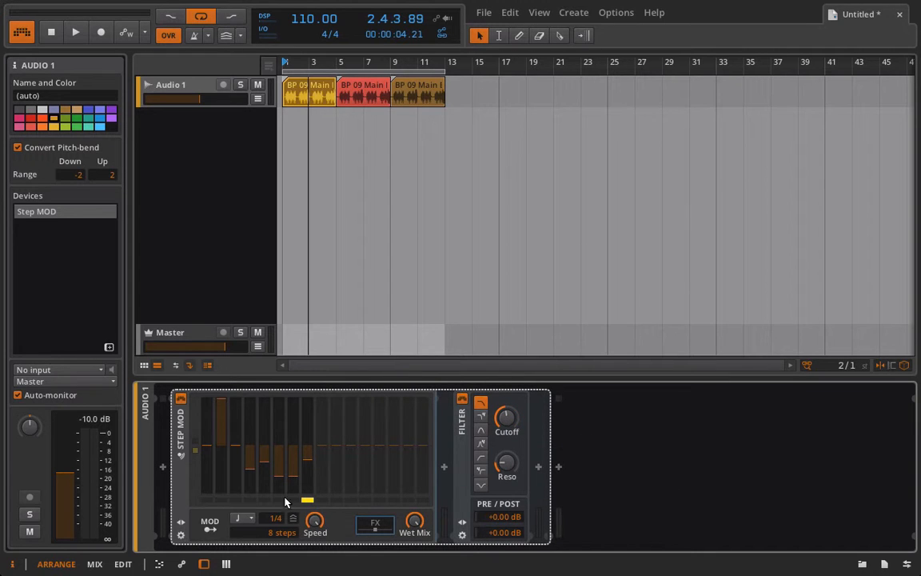
{"action": "left_click", "coordinate": [209, 520]}
{"action": "left_click_drag", "start_coordinate": [509, 419], "coordinate": [509, 379]}
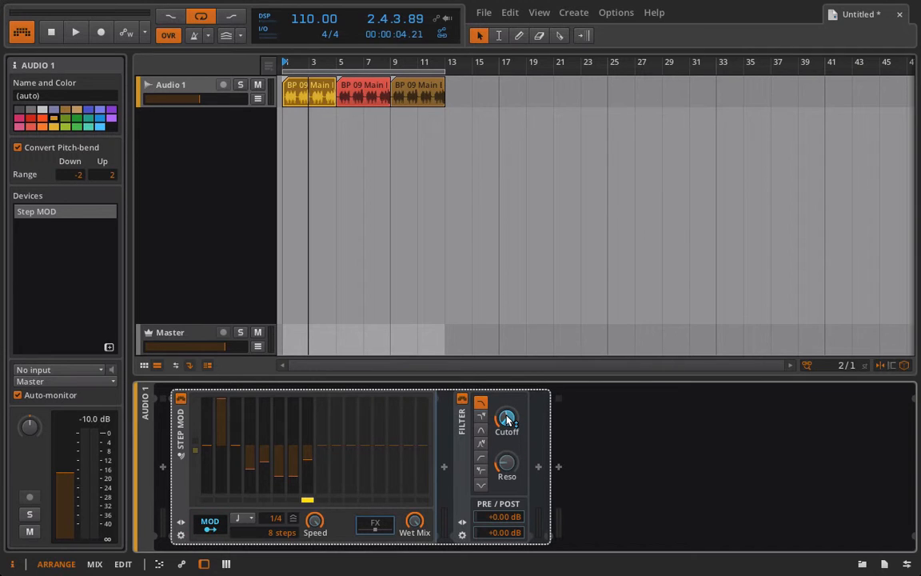
{"action": "left_click_drag", "start_coordinate": [507, 419], "coordinate": [507, 420]}
{"action": "left_click", "coordinate": [210, 522]}
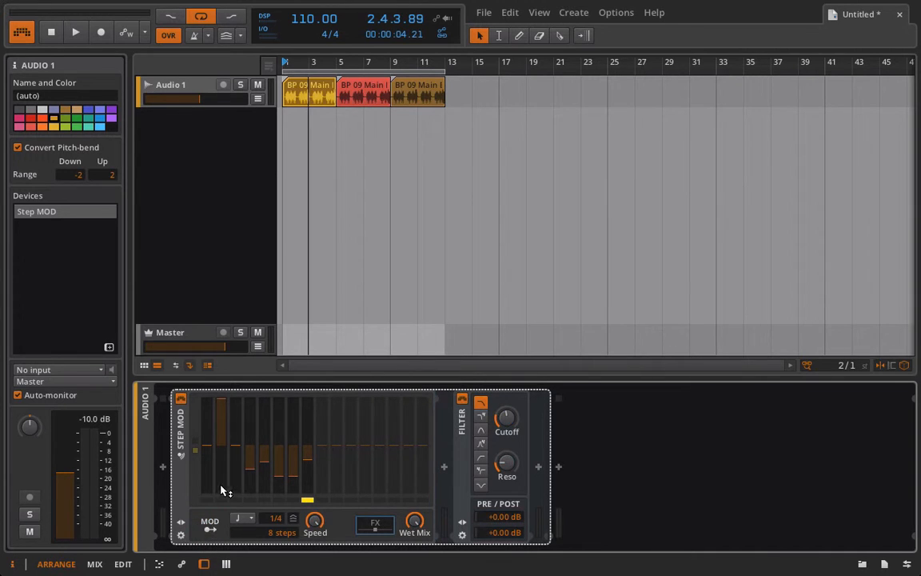
Step: While playing, halve step 2 and bring steps 4, 6 and 7 closer to zero
{"action": "key", "text": "space"}
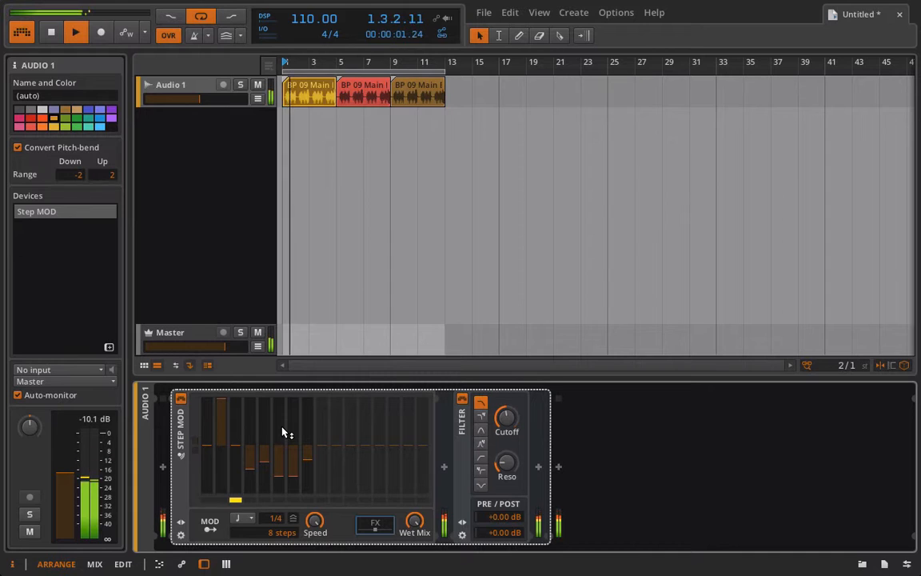
{"action": "mouse_move", "coordinate": [218, 432]}
{"action": "left_mouse_down"}
{"action": "mouse_move", "coordinate": [218, 454]}
{"action": "mouse_move", "coordinate": [207, 449]}
{"action": "left_mouse_up"}
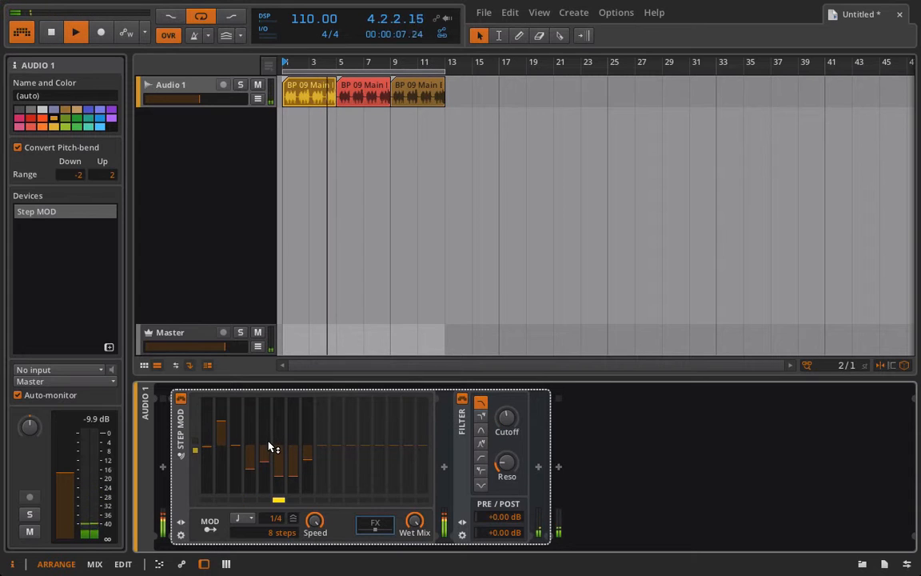
{"action": "mouse_move", "coordinate": [279, 456]}
{"action": "left_mouse_down"}
{"action": "mouse_move", "coordinate": [292, 454]}
{"action": "mouse_move", "coordinate": [293, 431]}
{"action": "mouse_move", "coordinate": [307, 423]}
{"action": "left_mouse_up"}
{"action": "mouse_move", "coordinate": [253, 468]}
{"action": "left_mouse_down"}
{"action": "mouse_move", "coordinate": [237, 435]}
{"action": "mouse_move", "coordinate": [207, 447]}
{"action": "mouse_move", "coordinate": [209, 417]}
{"action": "left_mouse_up"}
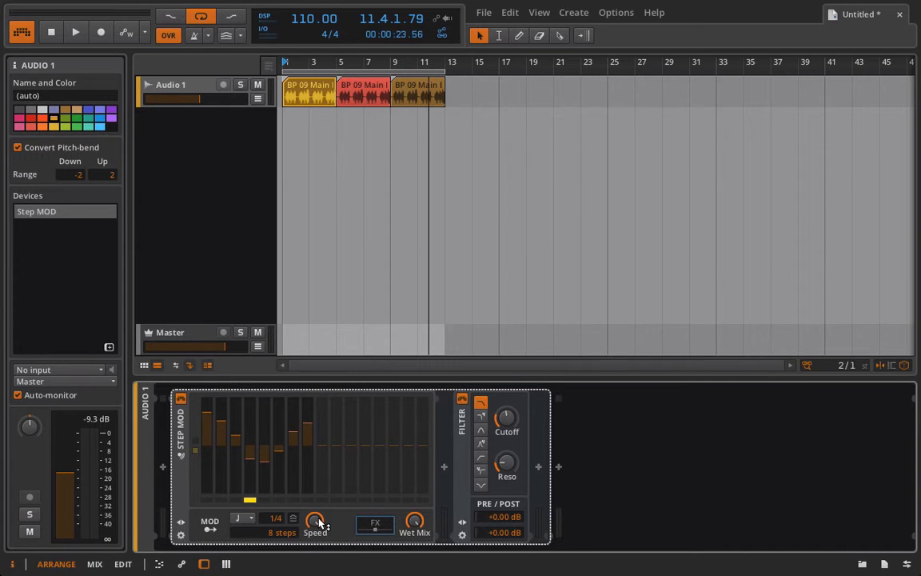
Step: While the track plays, raise the Step MOD speed from 1 Hz to about 6 Hz
{"action": "key", "text": "space"}
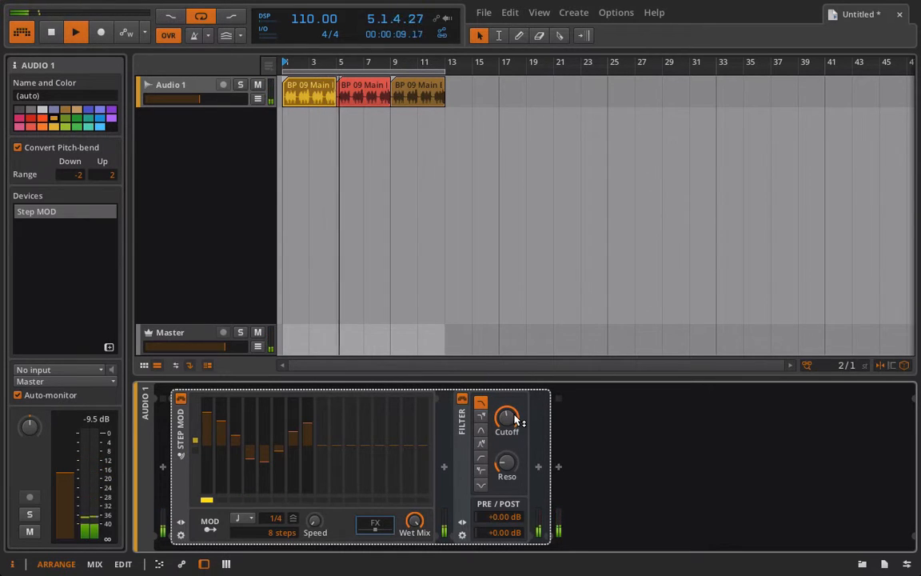
{"action": "left_click_drag", "start_coordinate": [316, 521], "coordinate": [316, 439]}
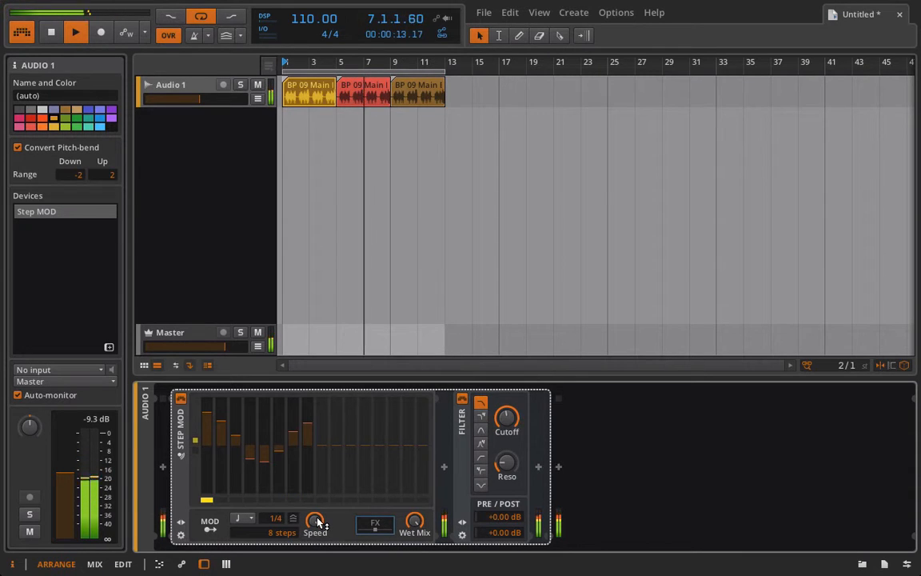
{"action": "left_click_drag", "start_coordinate": [317, 521], "coordinate": [319, 564]}
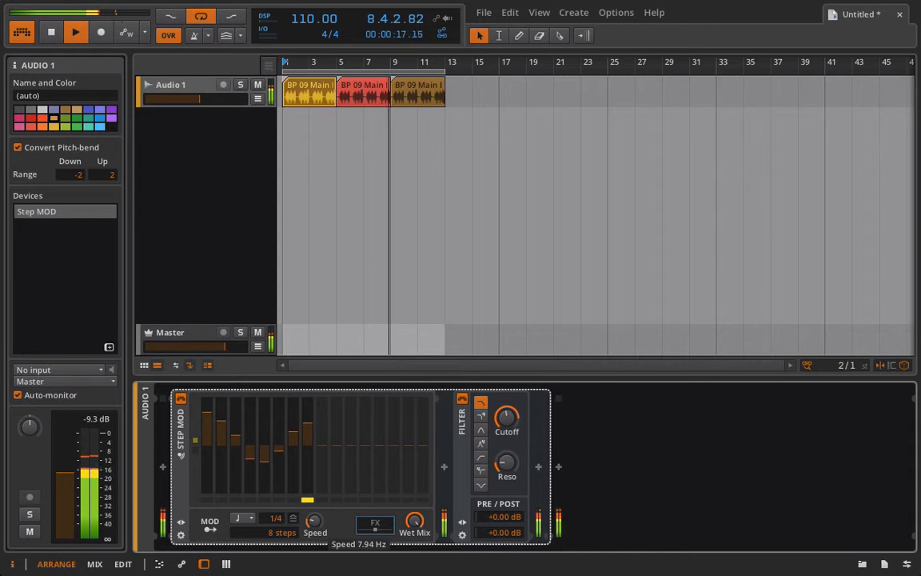
{"action": "left_click_drag", "start_coordinate": [318, 521], "coordinate": [318, 539]}
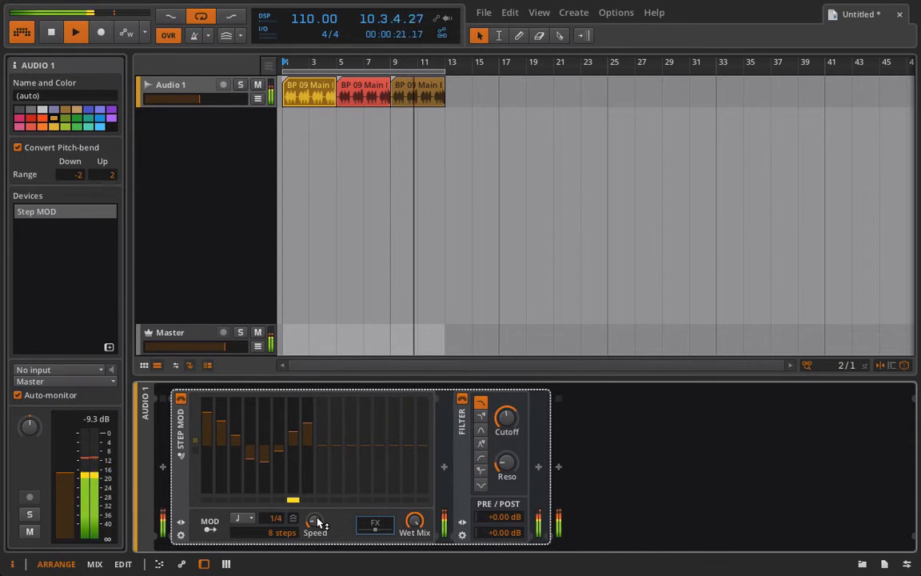
{"action": "key", "text": "space"}
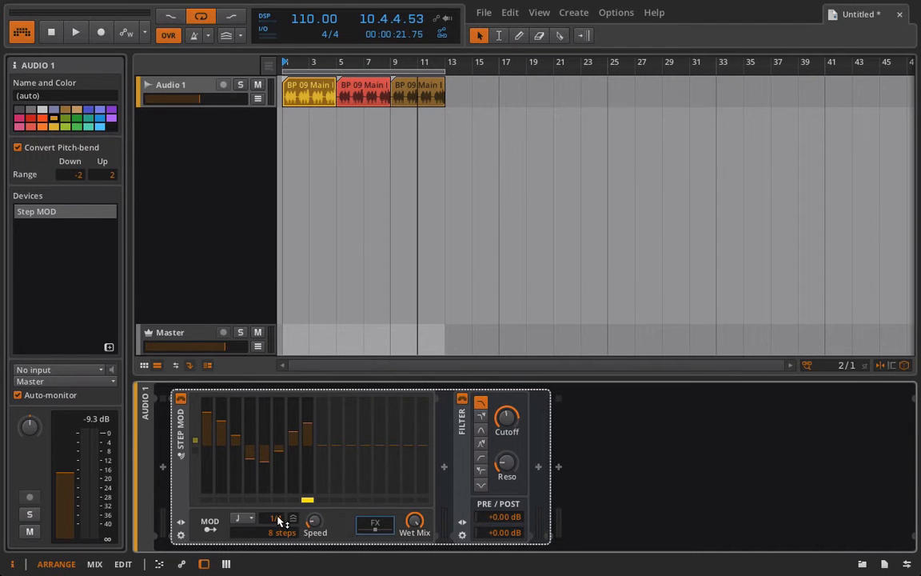
Step: Switch the Step MOD rate through dotted to 1/8 triplets and shorten the sequence from 8 to 6 steps
{"action": "key", "text": "space"}
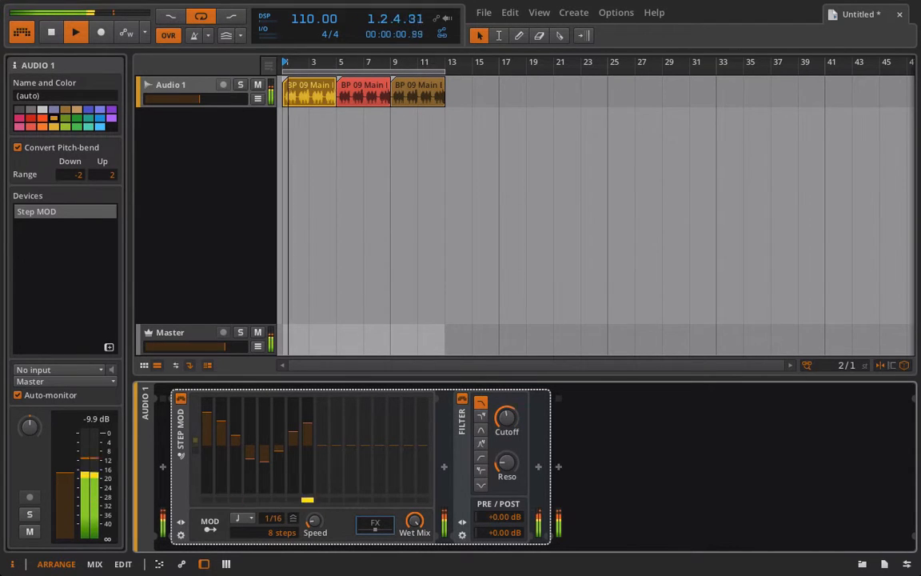
{"action": "left_click_drag", "start_coordinate": [281, 521], "coordinate": [281, 509]}
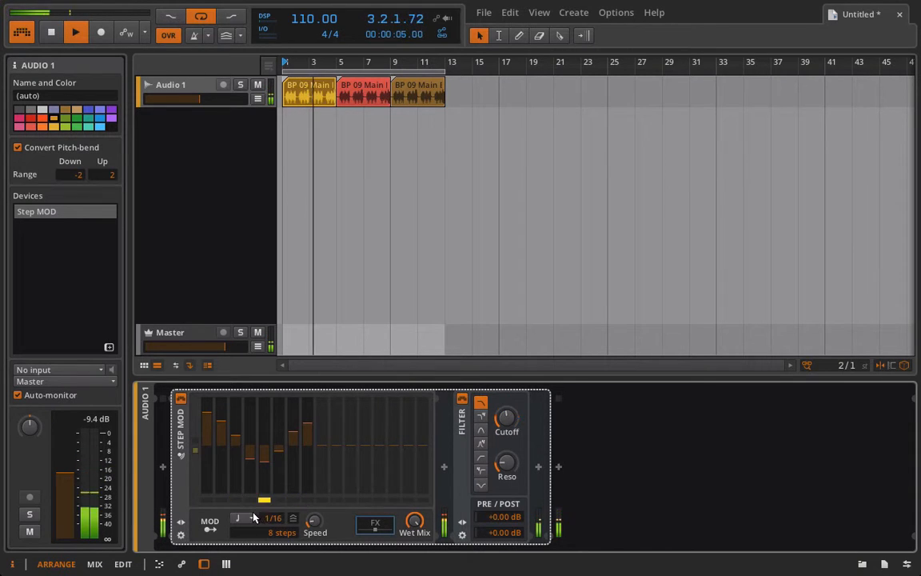
{"action": "left_click", "coordinate": [249, 519]}
{"action": "left_click", "coordinate": [248, 530]}
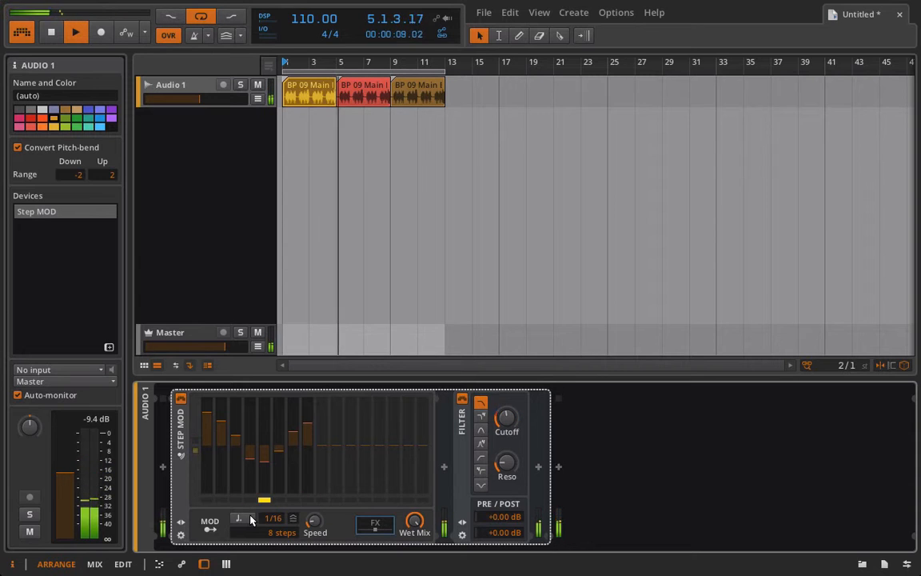
{"action": "left_click", "coordinate": [249, 519]}
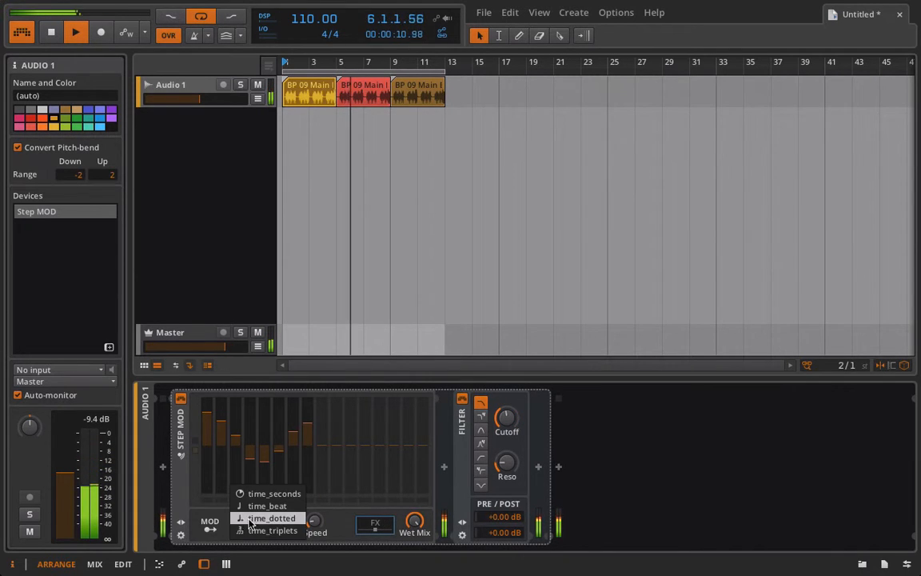
{"action": "left_click", "coordinate": [248, 530]}
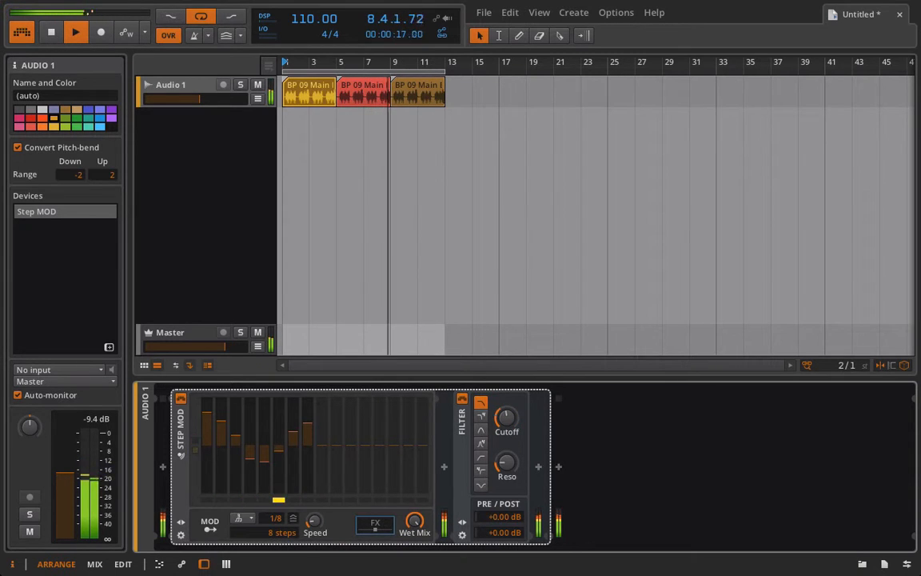
{"action": "left_click_drag", "start_coordinate": [277, 534], "coordinate": [277, 550]}
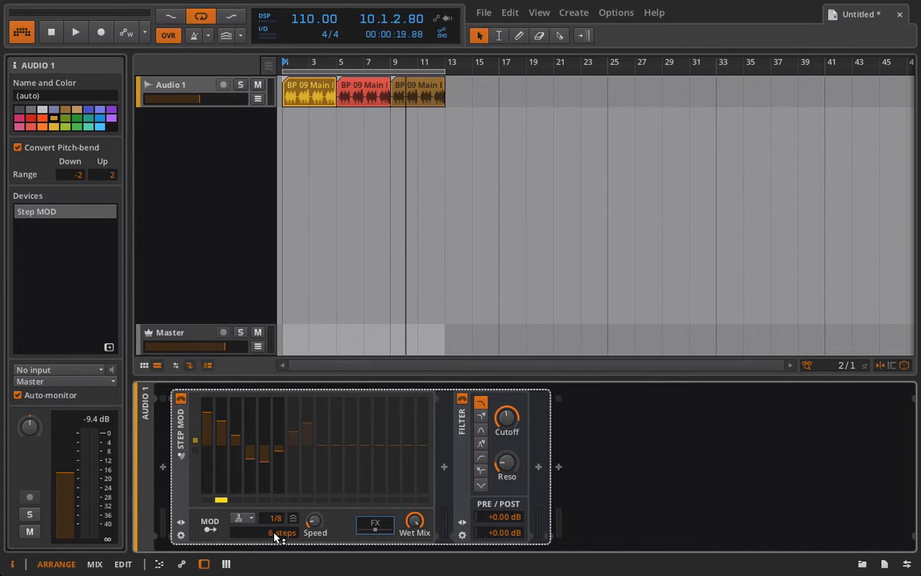
Step: Shorten the Step MOD to 5 steps and slow its rate to 1/2 while auditioning playback
{"action": "left_click_drag", "start_coordinate": [276, 532], "coordinate": [276, 540]}
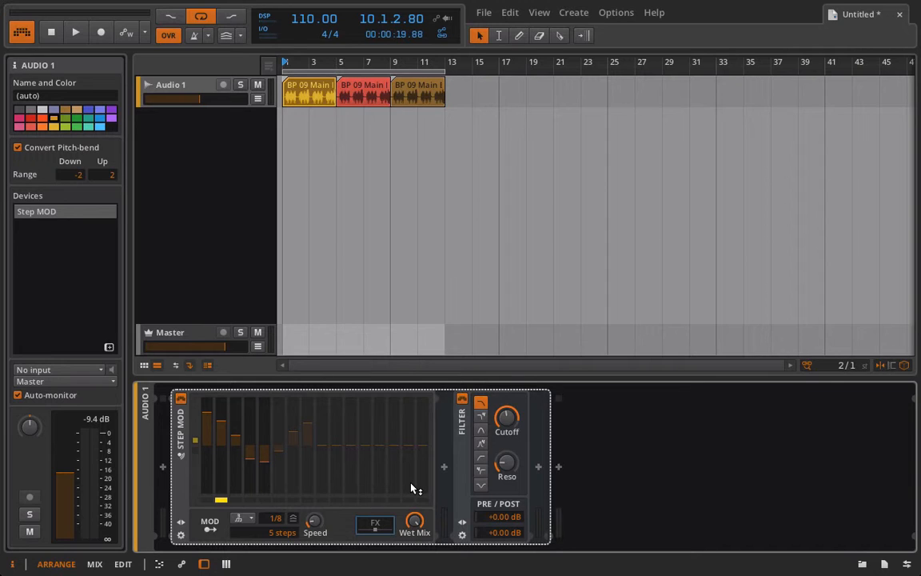
{"action": "key", "text": "space"}
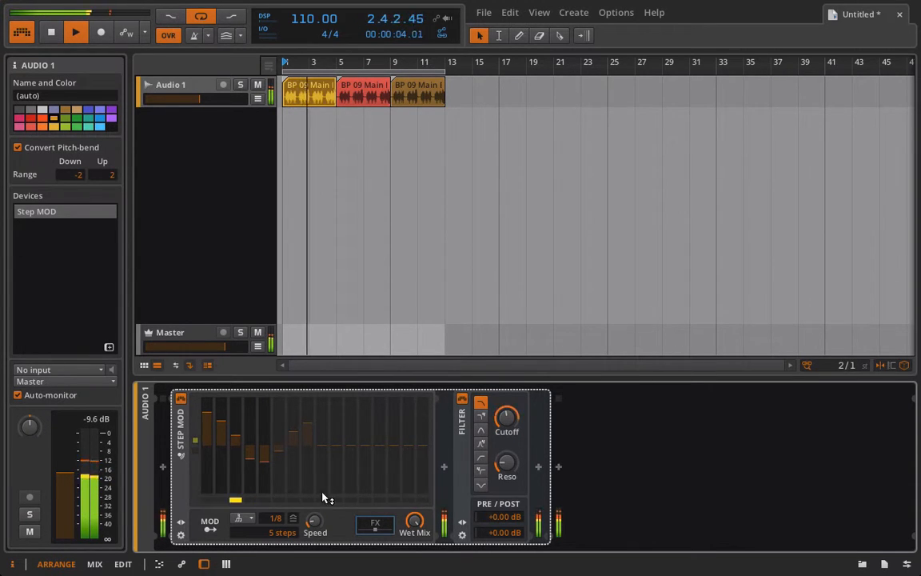
{"action": "left_click_drag", "start_coordinate": [274, 519], "coordinate": [273, 504]}
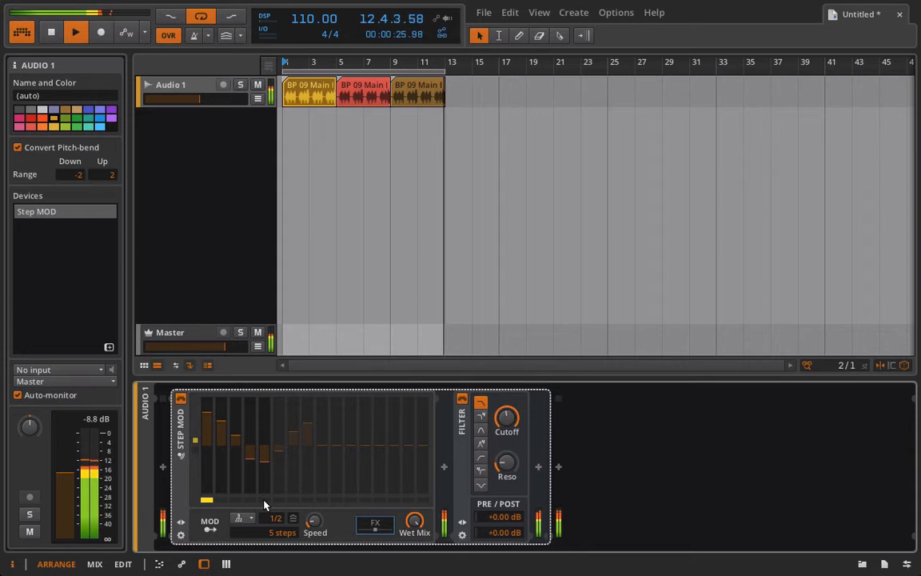
{"action": "key", "text": "space"}
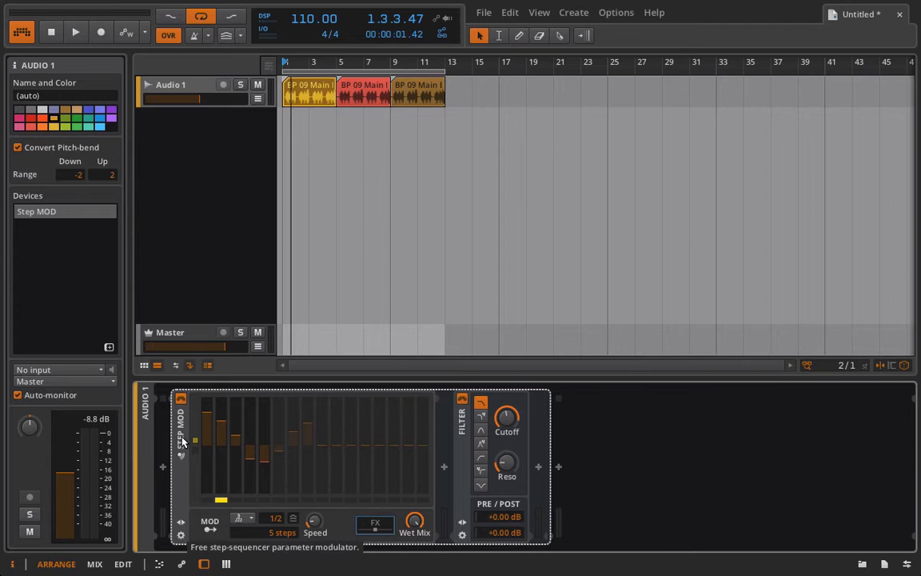
Step: Delete the Step MOD and add an LFO MOD followed by a new Step MOD
{"action": "key", "text": "Delete"}
{"action": "left_click", "coordinate": [163, 469]}
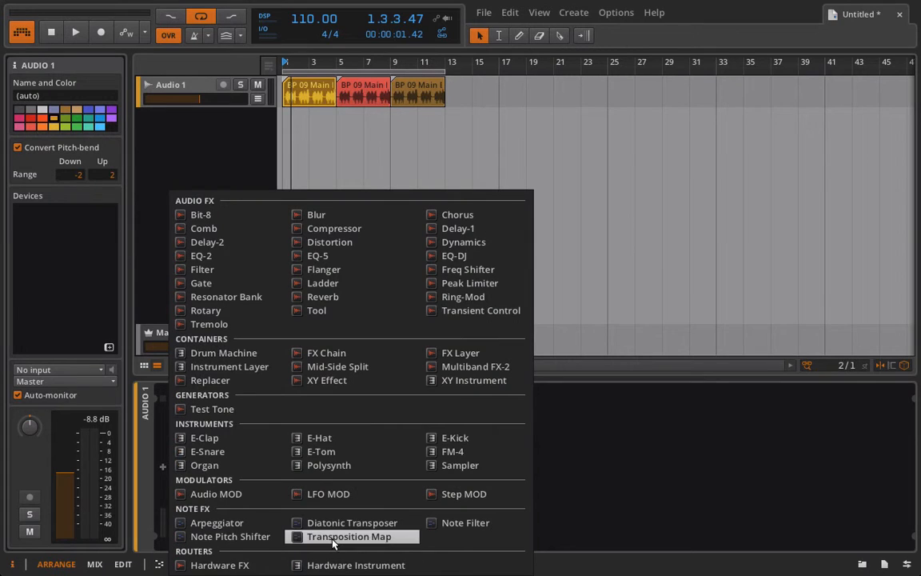
{"action": "double_click", "coordinate": [328, 493]}
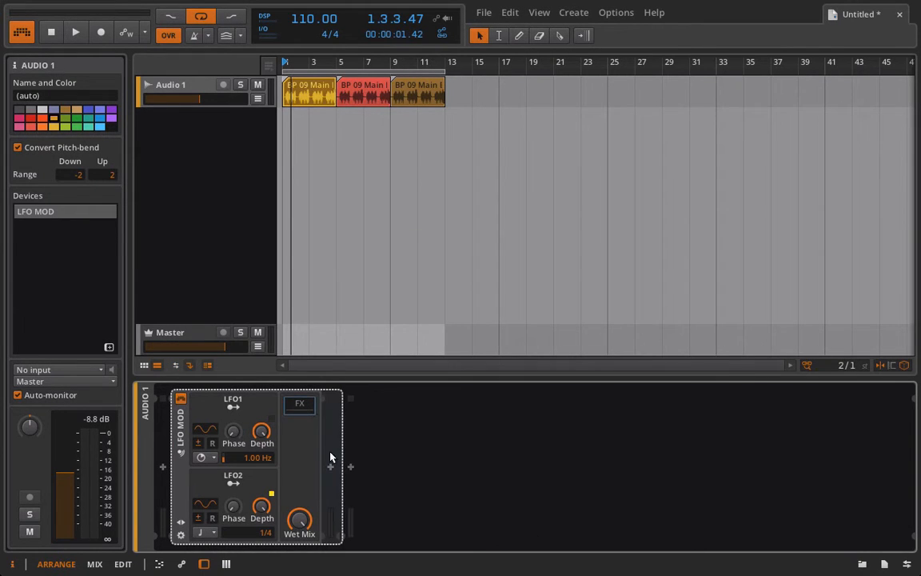
{"action": "left_click", "coordinate": [330, 467]}
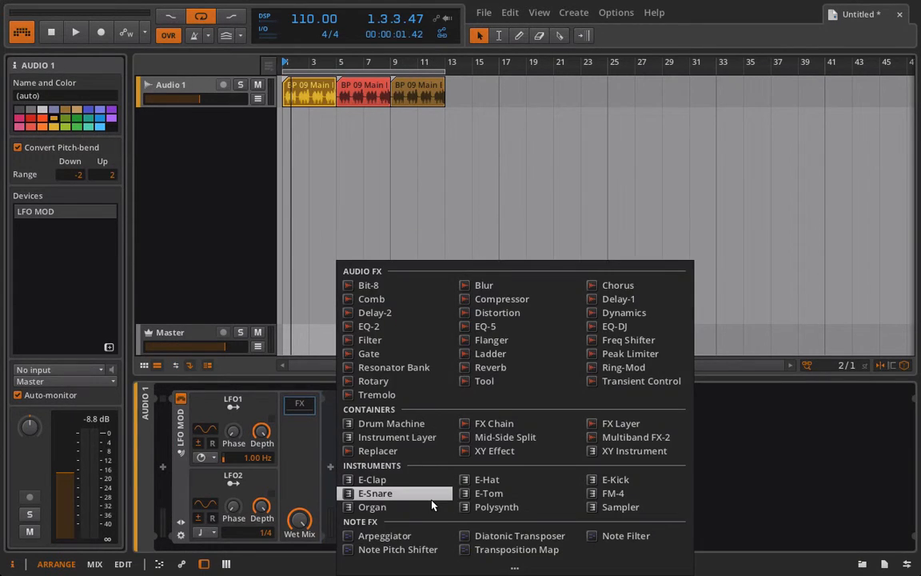
{"action": "left_click", "coordinate": [512, 567]}
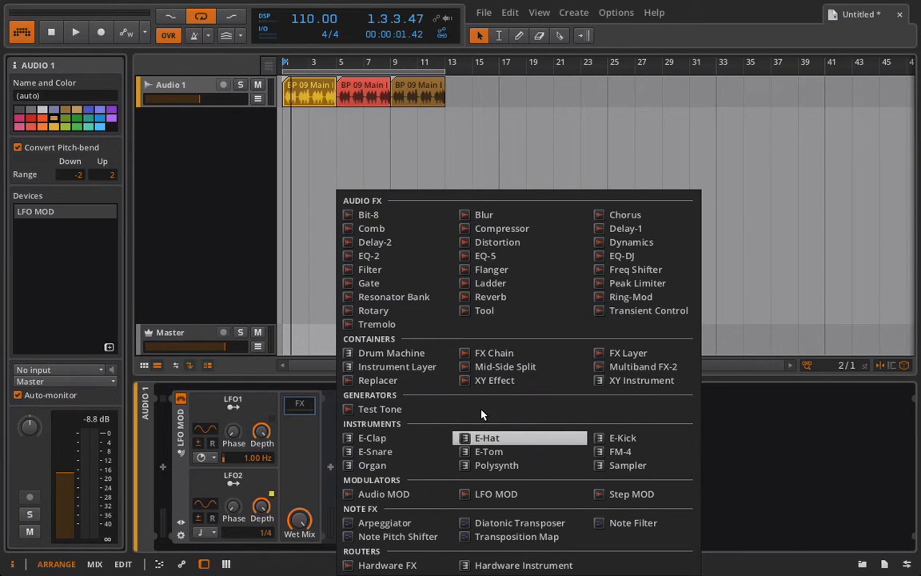
{"action": "left_click", "coordinate": [620, 494]}
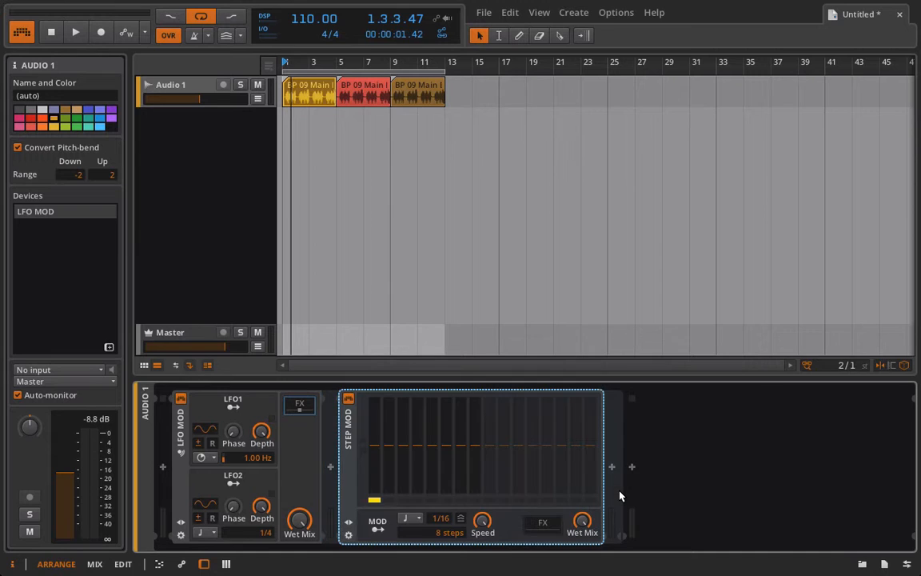
Step: Route LFO1 to the Step MOD's first step and Speed, then start playback
{"action": "left_click", "coordinate": [232, 404]}
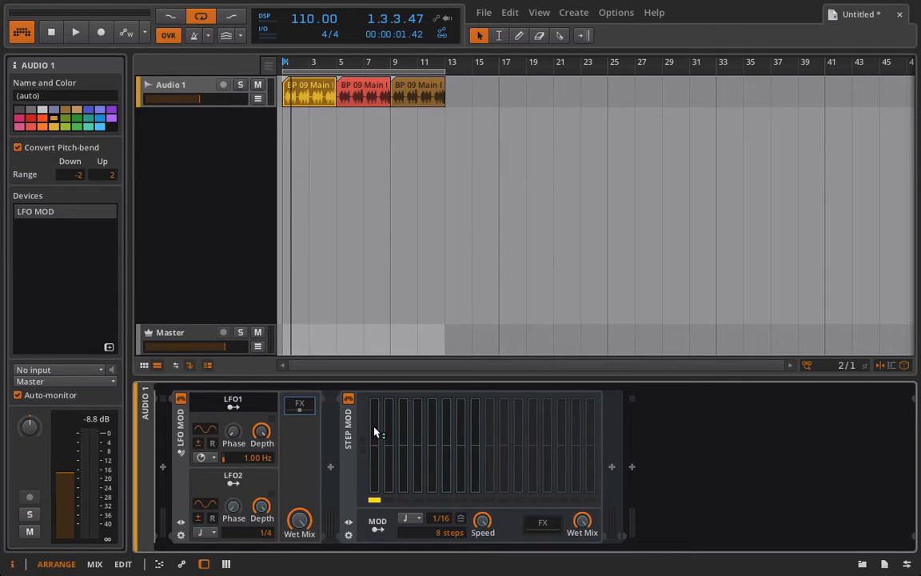
{"action": "left_click_drag", "start_coordinate": [373, 441], "coordinate": [373, 410]}
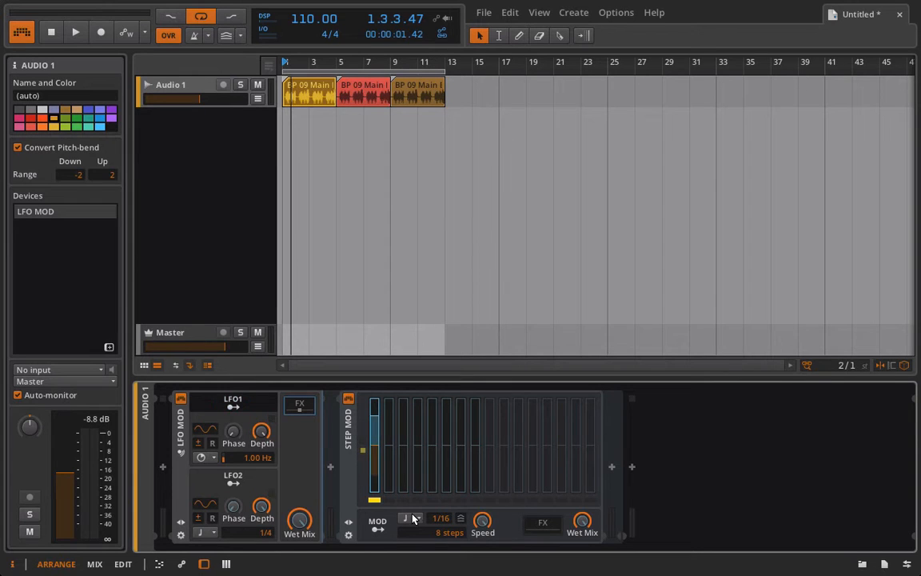
{"action": "left_click_drag", "start_coordinate": [483, 519], "coordinate": [482, 489]}
{"action": "key", "text": "space"}
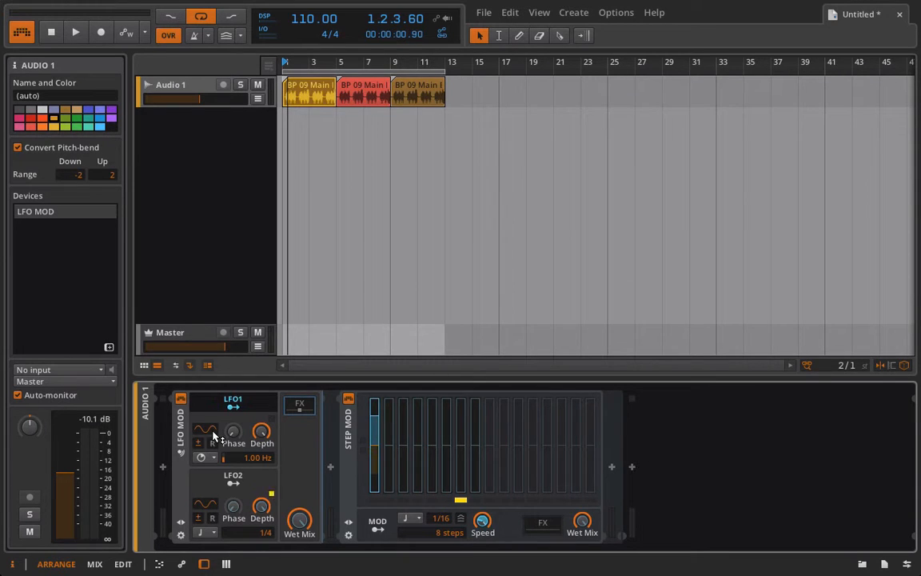
Step: Insert an FX Layer before LFO MOD with a Tool layer named 'DRY'
{"action": "left_click", "coordinate": [163, 467]}
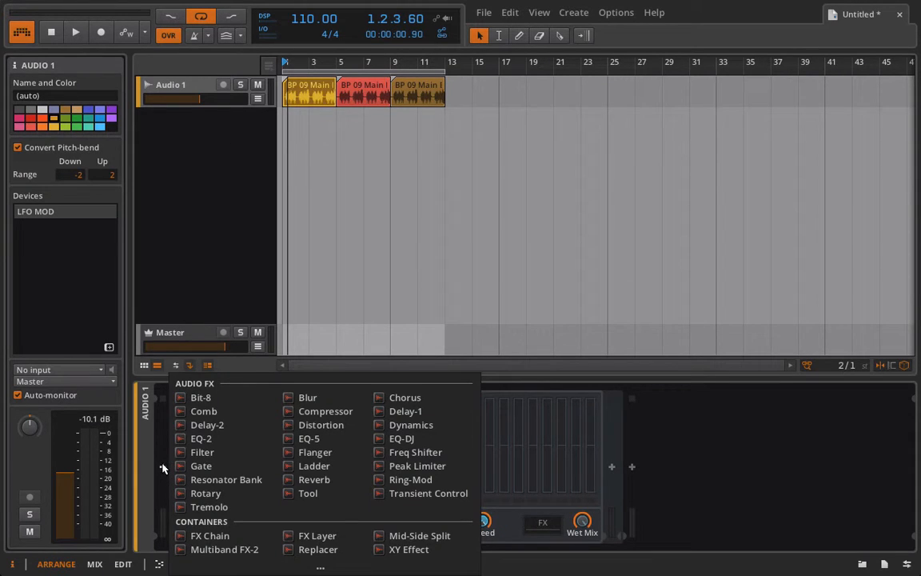
{"action": "left_click", "coordinate": [312, 534]}
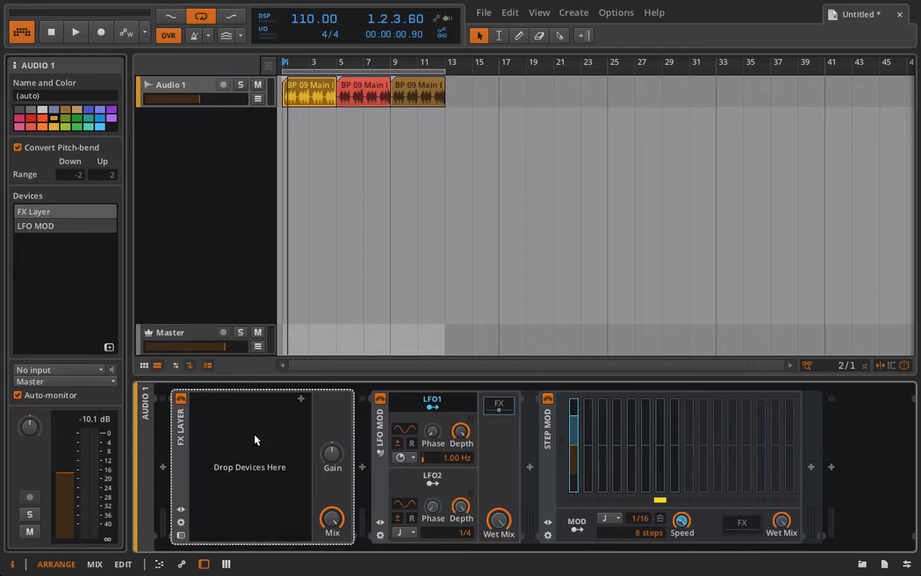
{"action": "left_click", "coordinate": [301, 400]}
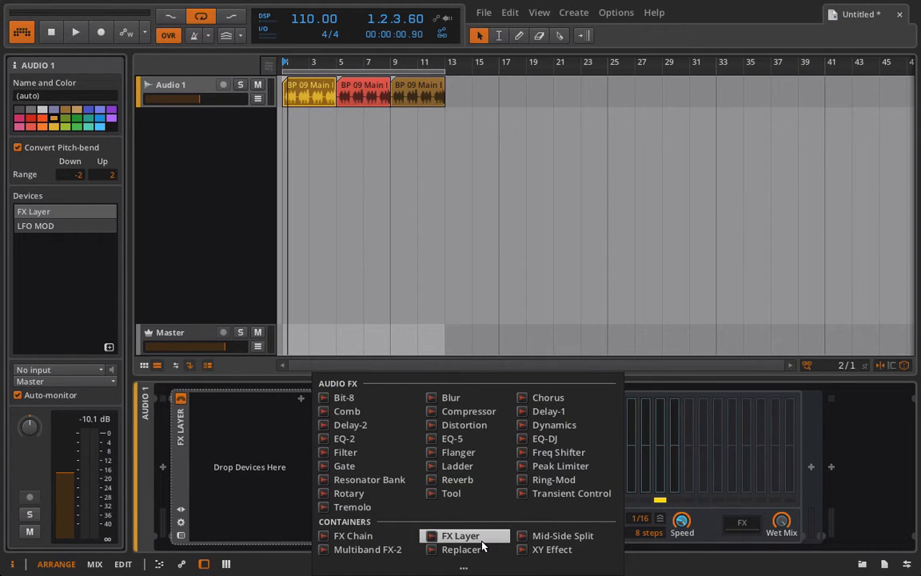
{"action": "left_click", "coordinate": [452, 496]}
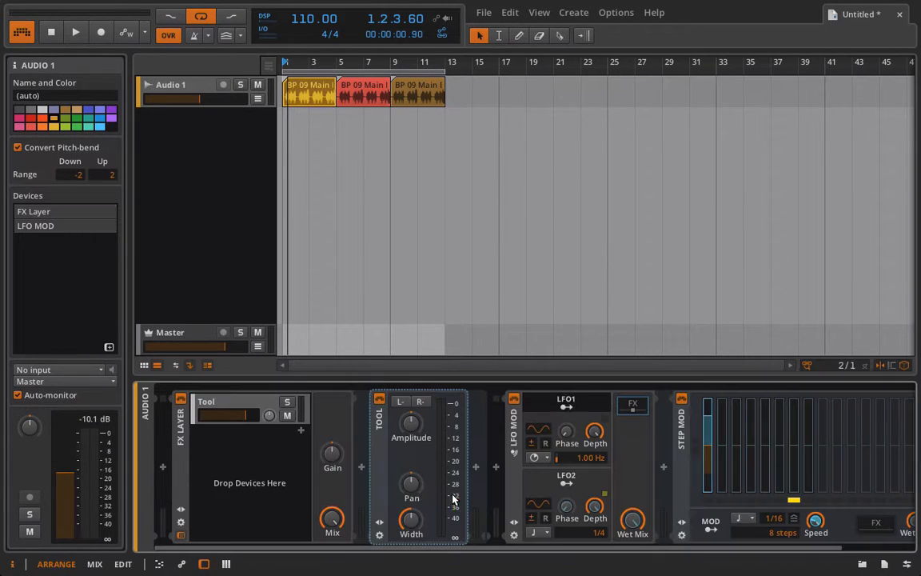
{"action": "double_click", "coordinate": [225, 407]}
{"action": "type", "text": "DRY"}
{"action": "key", "text": "Return"}
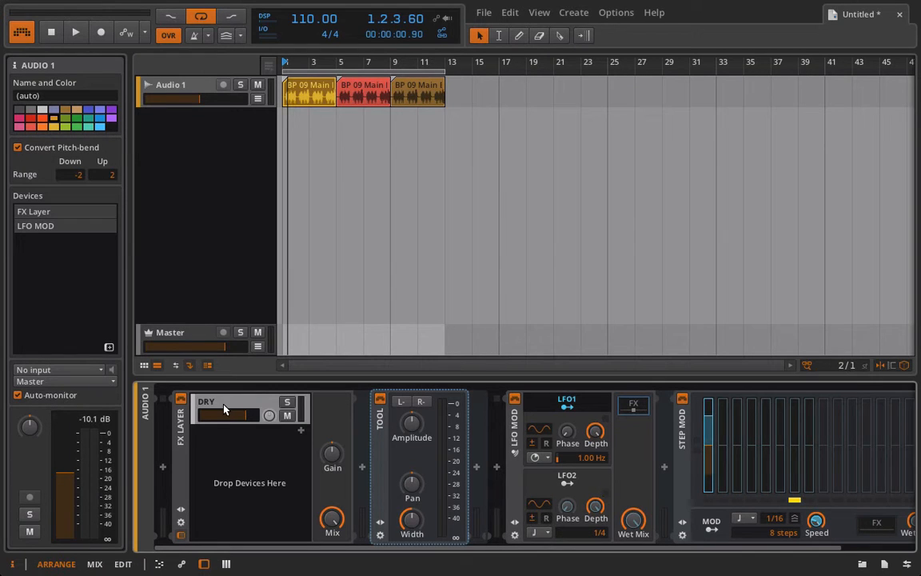
{"action": "right_click", "coordinate": [226, 441]}
{"action": "left_click", "coordinate": [227, 443]}
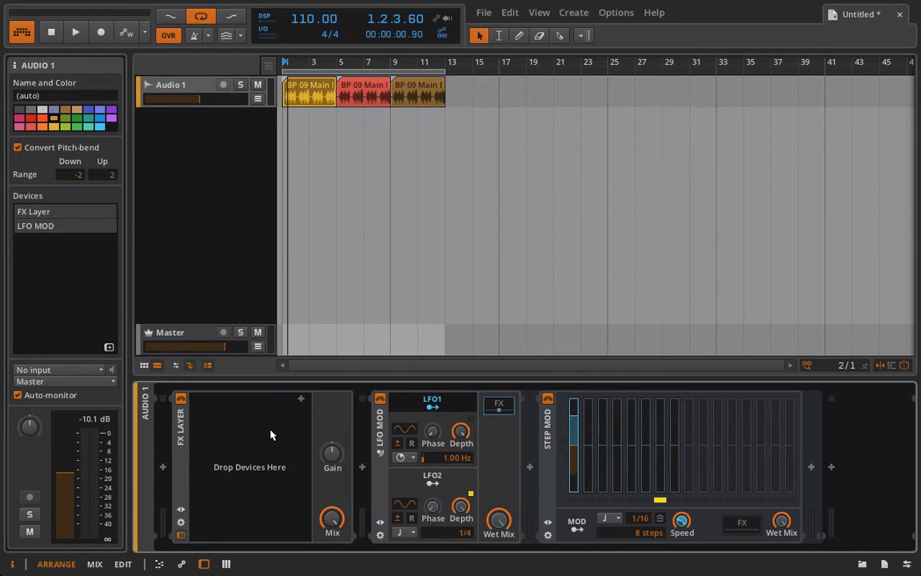
Step: Add a second Tool layer to the FX Layer named 'Mod Layer'
{"action": "left_click", "coordinate": [301, 432]}
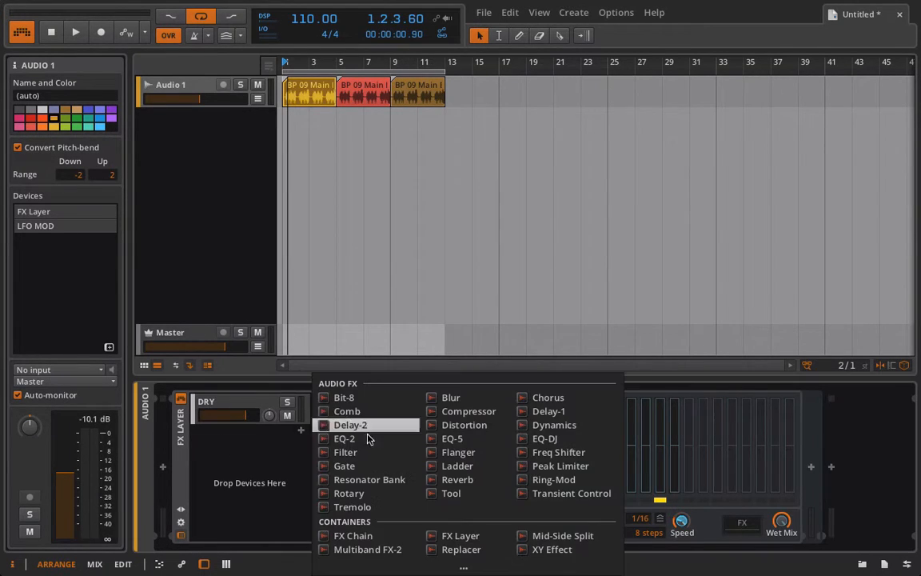
{"action": "left_click", "coordinate": [445, 492]}
{"action": "double_click", "coordinate": [234, 435]}
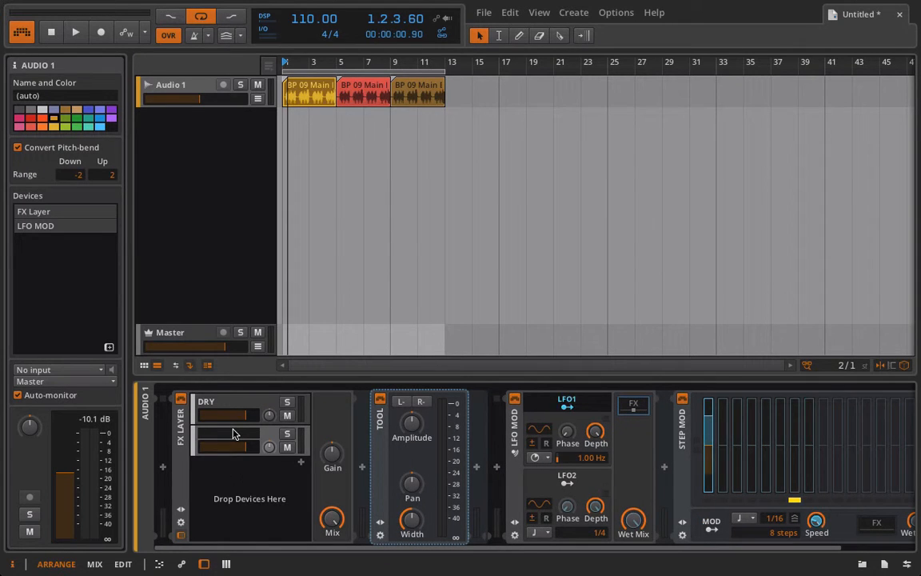
{"action": "type", "text": "Mod Layert"}
{"action": "key", "text": "Return"}
{"action": "key", "text": "BackSpace"}
{"action": "key", "text": "Return"}
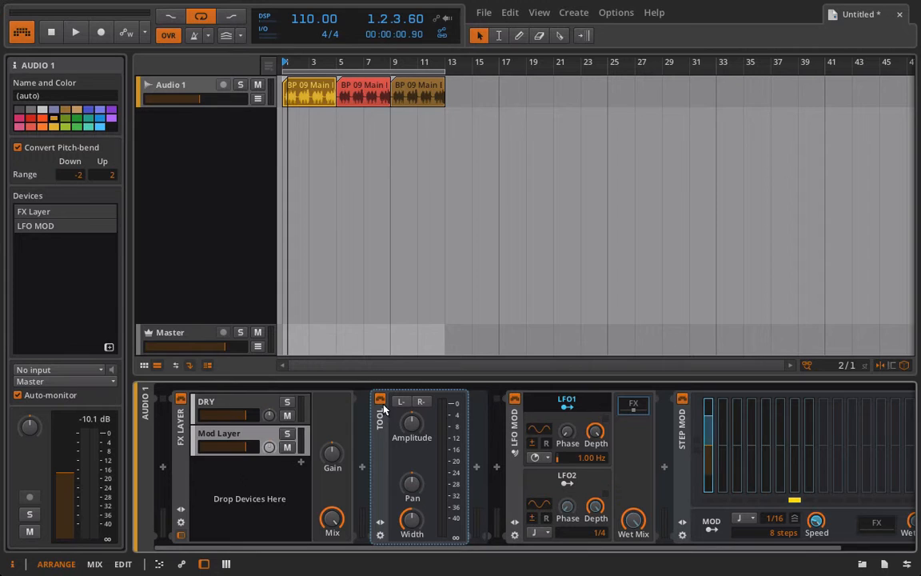
Step: Move the LFO MOD into the FX Layer, delete the extra Mod Layer, and reveal its Step MOD
{"action": "left_click", "coordinate": [512, 425]}
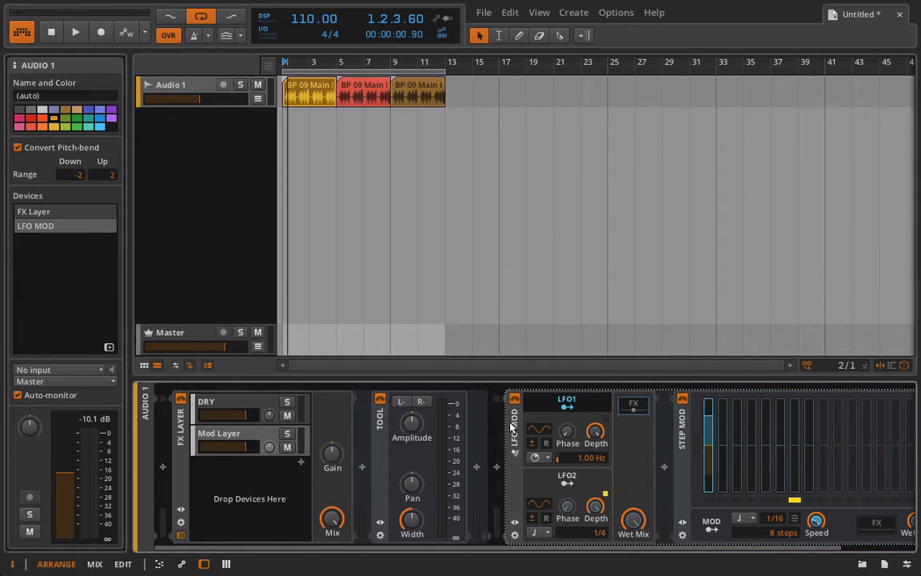
{"action": "left_click_drag", "start_coordinate": [513, 426], "coordinate": [250, 434]}
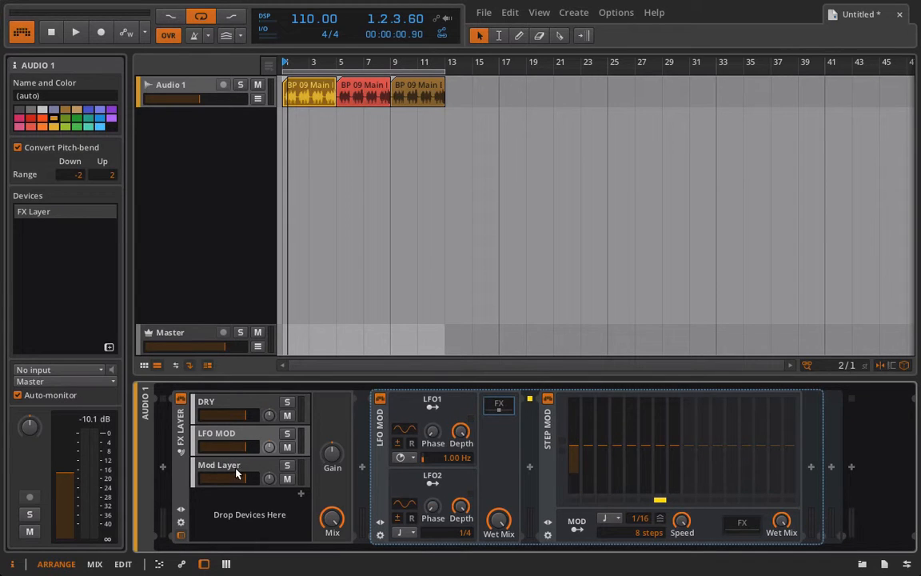
{"action": "left_click", "coordinate": [227, 438]}
{"action": "key", "text": "Delete"}
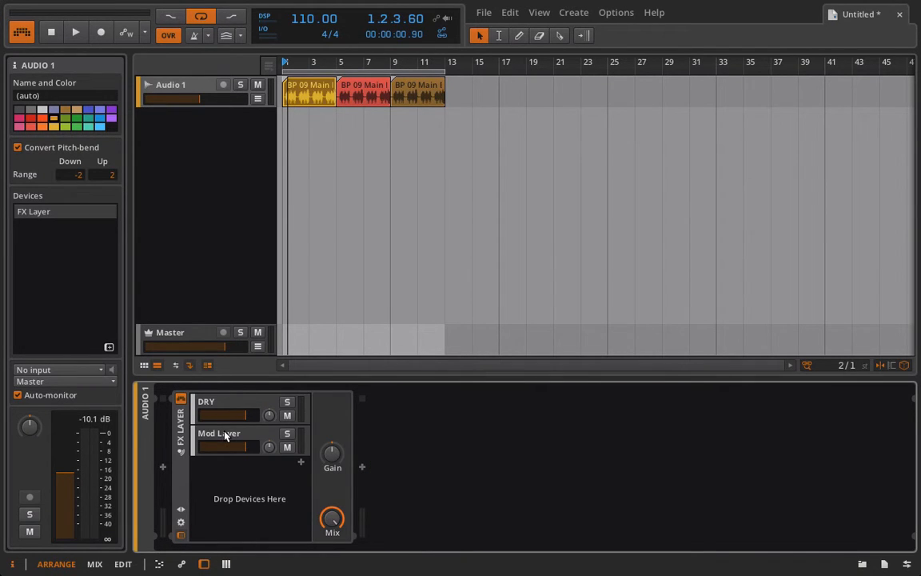
{"action": "key", "text": "ctrl+z"}
{"action": "left_click", "coordinate": [211, 469]}
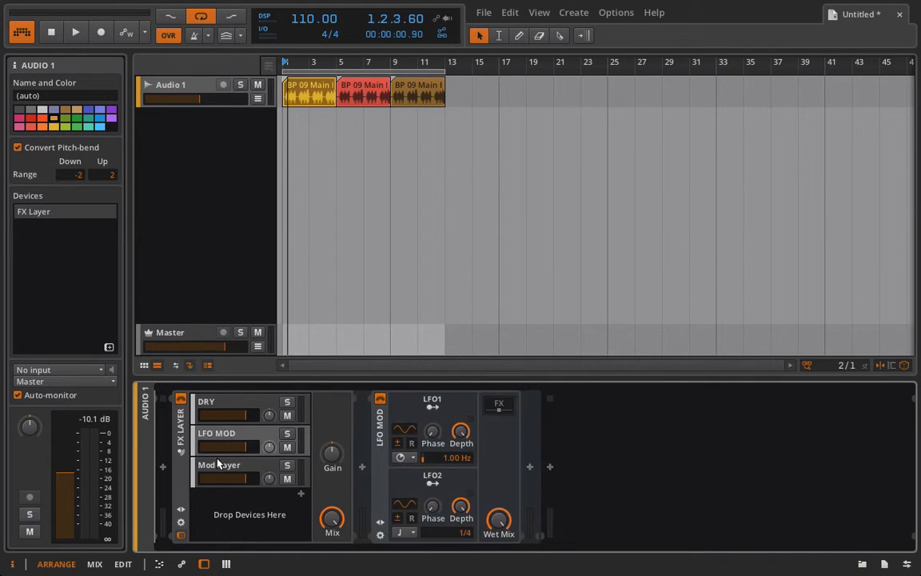
{"action": "key", "text": "Delete"}
{"action": "left_click", "coordinate": [222, 436]}
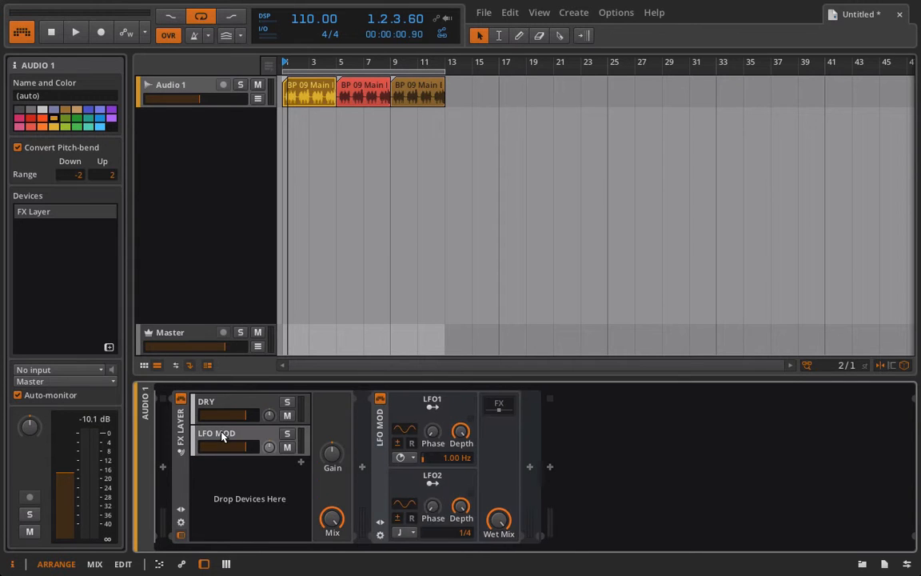
{"action": "left_click", "coordinate": [504, 411]}
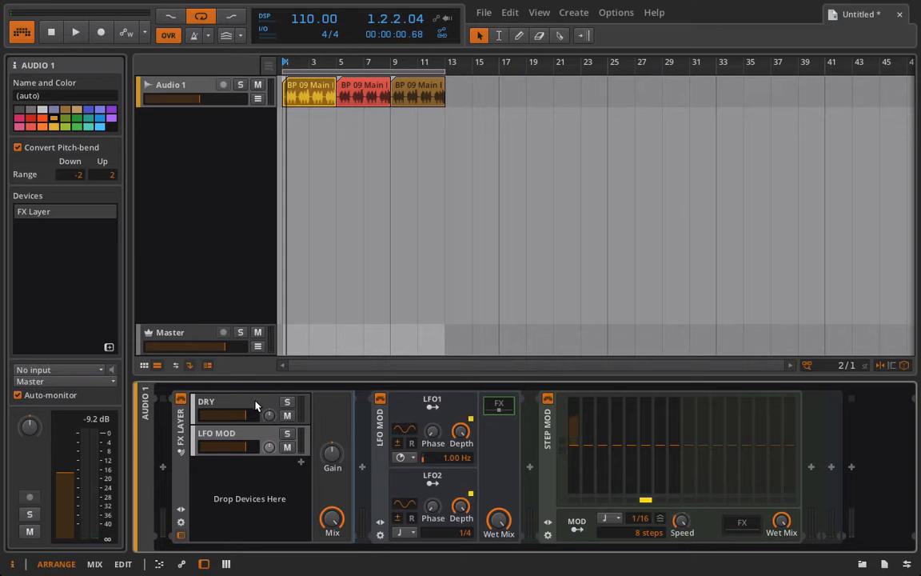
Step: Lower LFO MOD wet mix and layer volume to -6.55 dB, switch Step MOD to Hz, play from bar 17
{"action": "left_click_drag", "start_coordinate": [502, 529], "coordinate": [502, 560]}
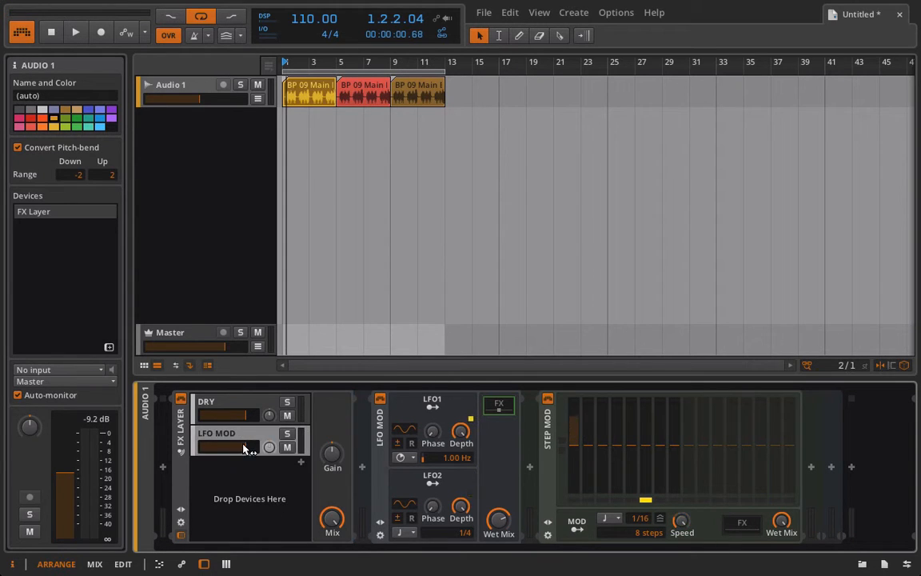
{"action": "left_click_drag", "start_coordinate": [244, 442], "coordinate": [226, 442]}
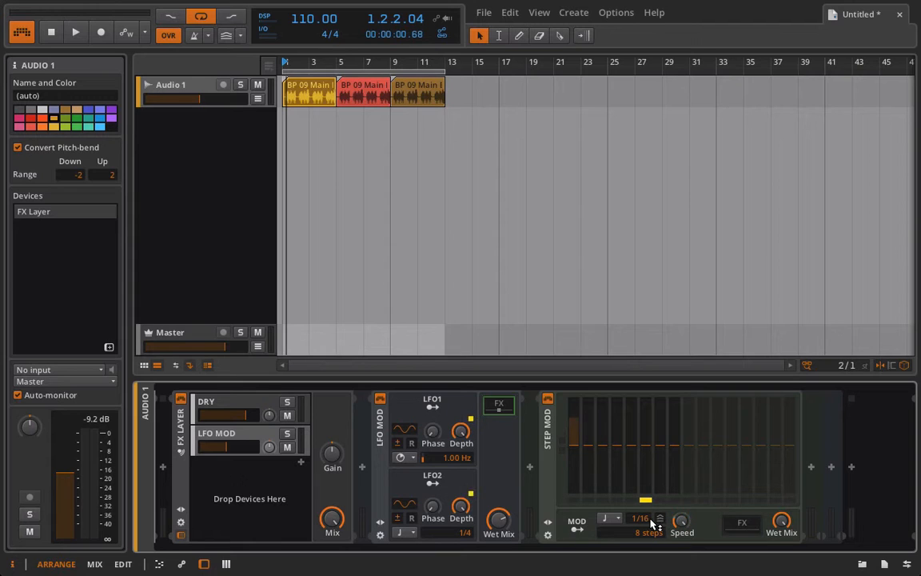
{"action": "left_click", "coordinate": [615, 519]}
{"action": "left_click", "coordinate": [621, 519]}
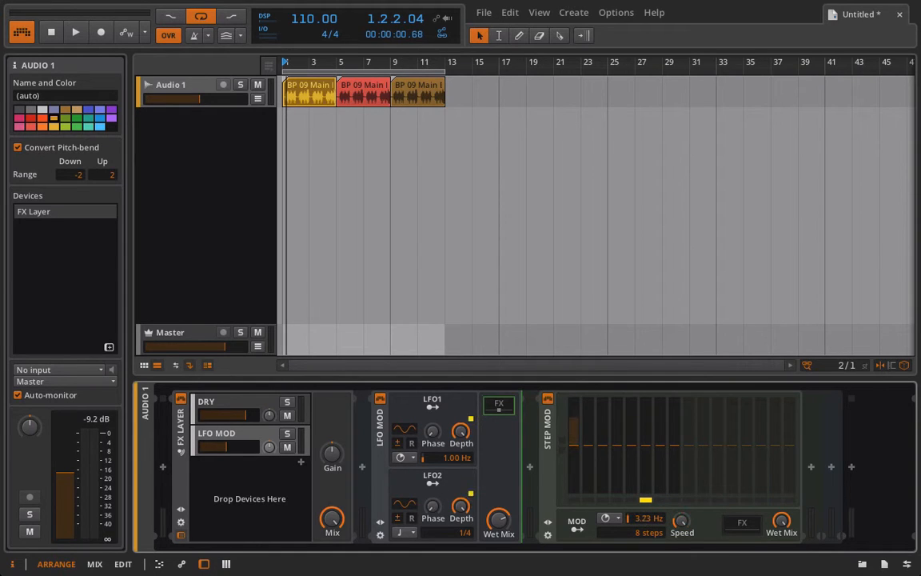
{"action": "key", "text": "space"}
{"action": "key", "text": "space"}
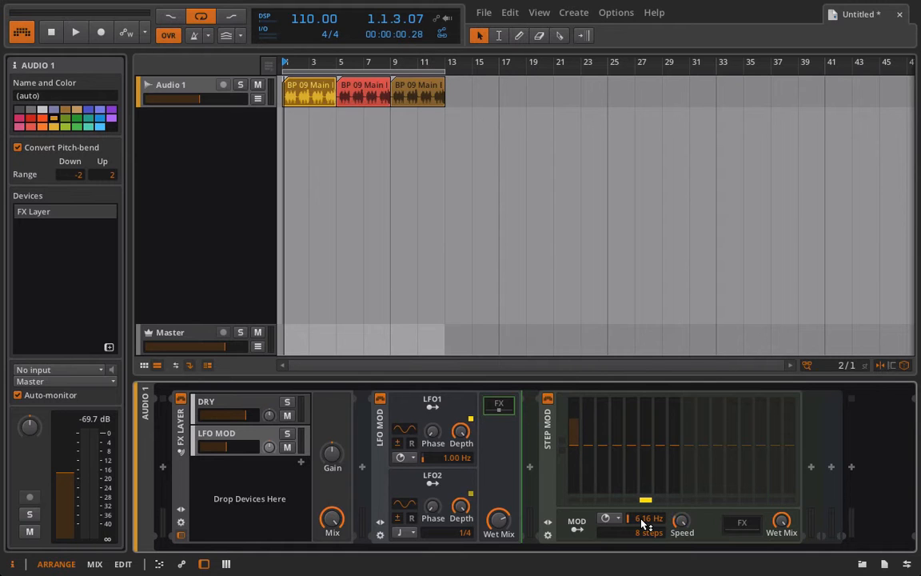
{"action": "left_click", "coordinate": [505, 62]}
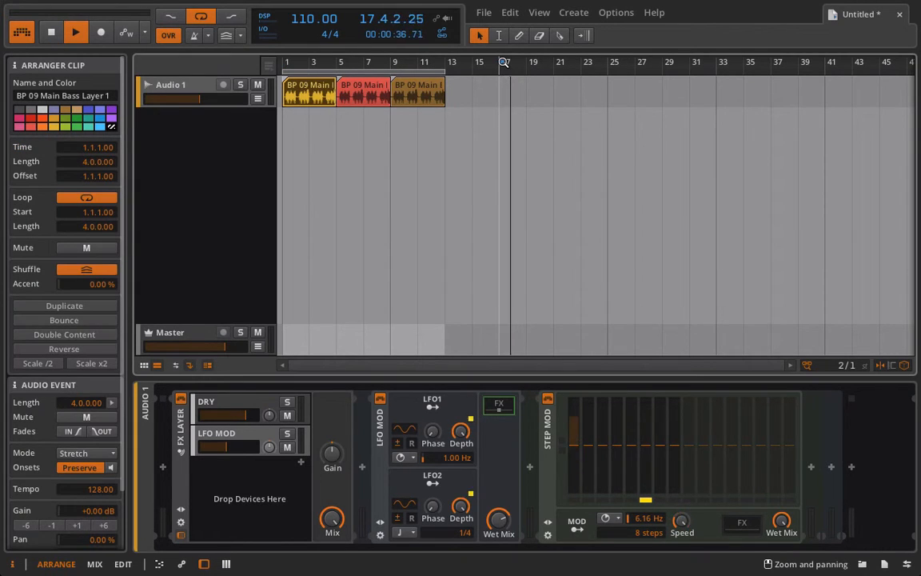